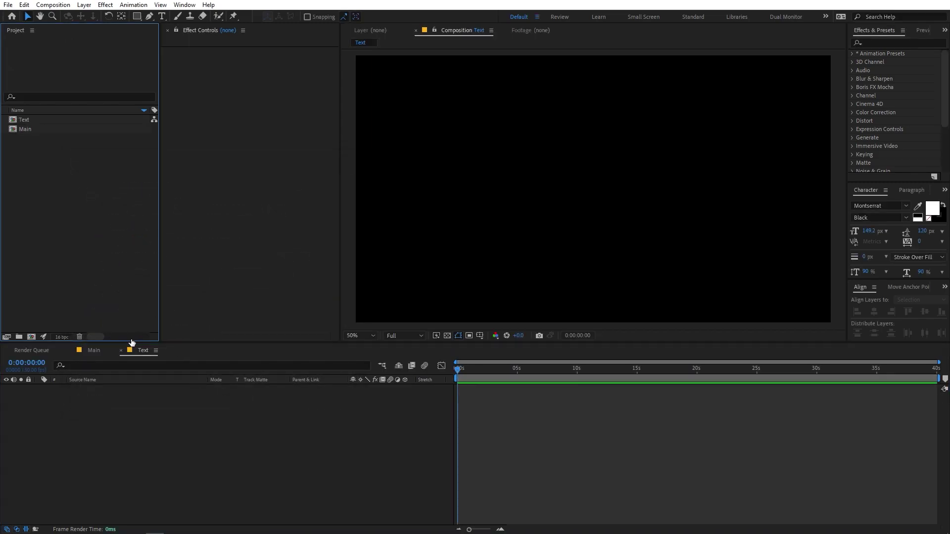
# Create a text layer in the Text composition reading MOTION NATIONS on two lines.
pyautogui.click(142, 350)
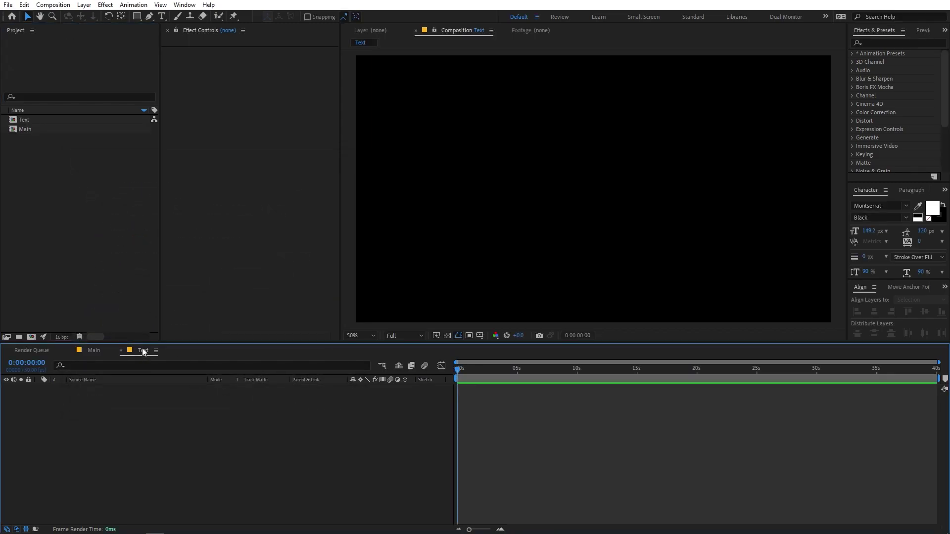
pyautogui.click(161, 17)
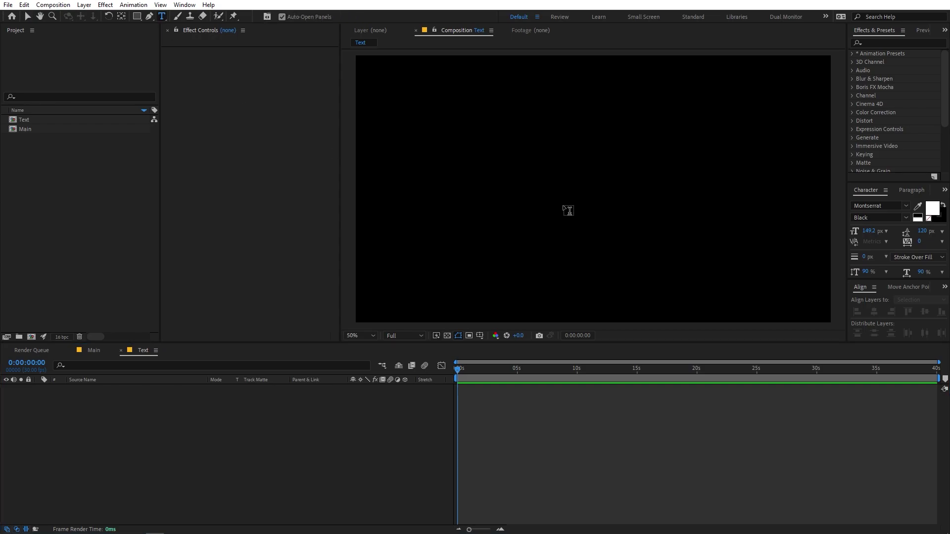
pyautogui.click(524, 184)
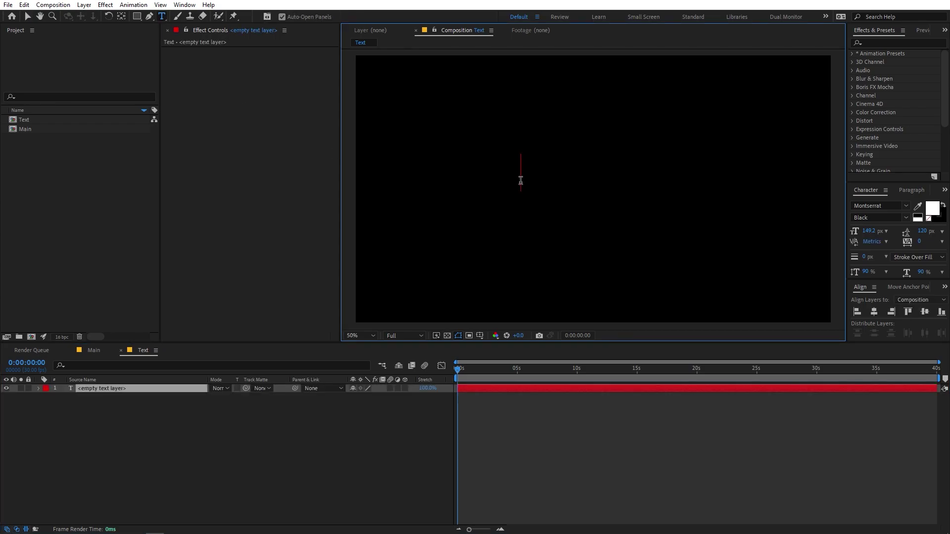
pyautogui.write('MOTION ')
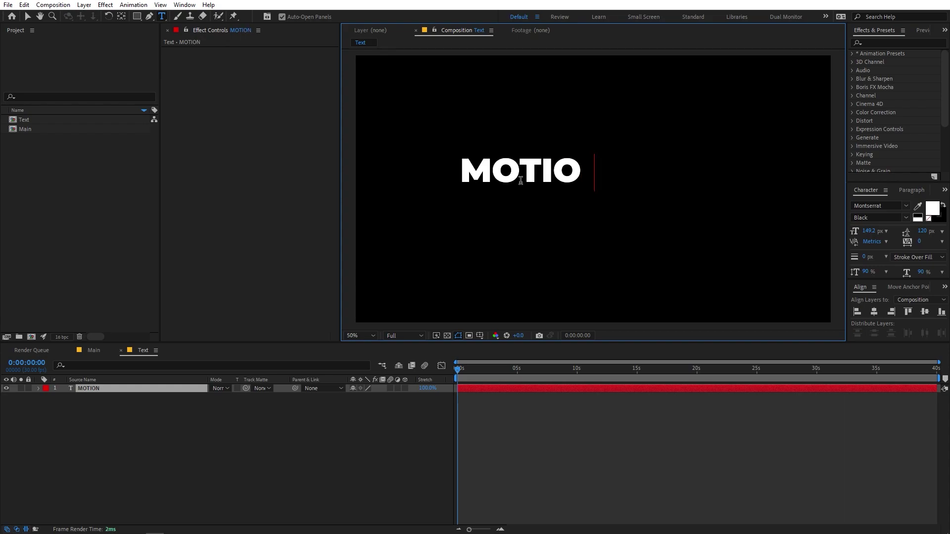
pyautogui.write('NATIONS')
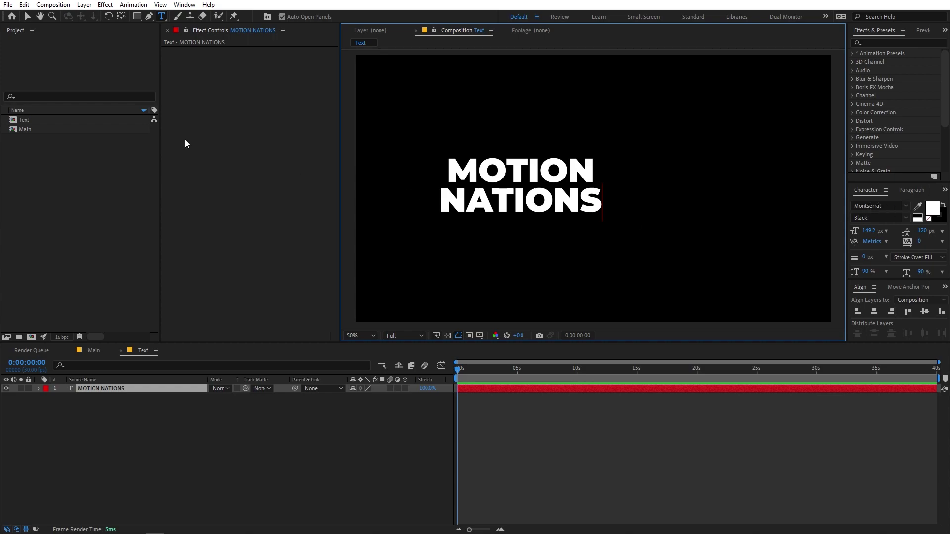
# Center the MOTION NATIONS text layer horizontally and vertically in the composition.
pyautogui.click(26, 16)
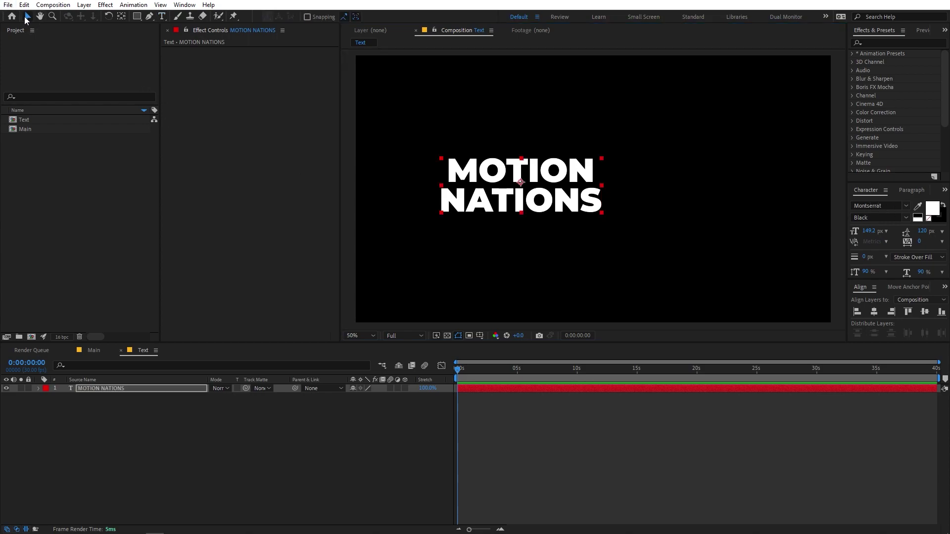
pyautogui.click(874, 312)
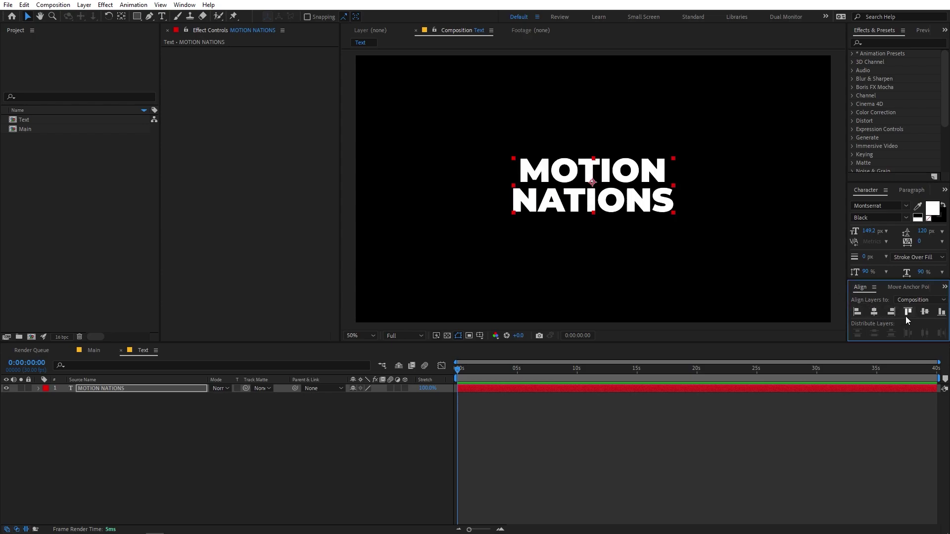
pyautogui.click(924, 312)
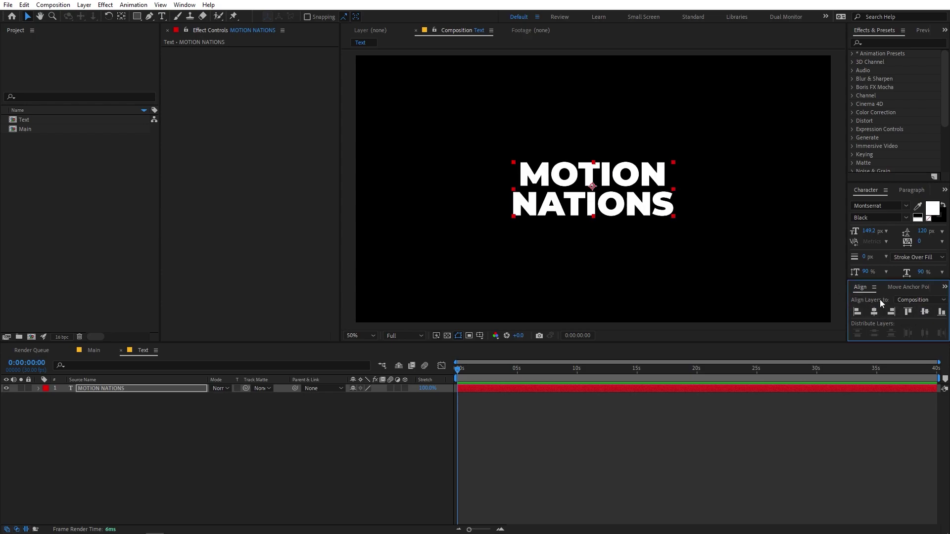
pyautogui.click(185, 5)
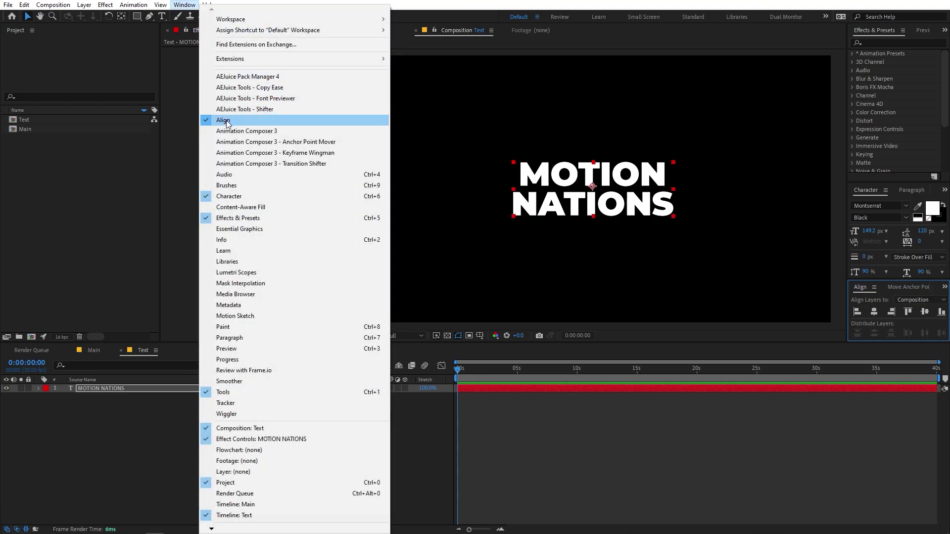
pyautogui.click(111, 400)
# Scale the MOTION NATIONS text layer to 150%.
pyautogui.click(109, 390)
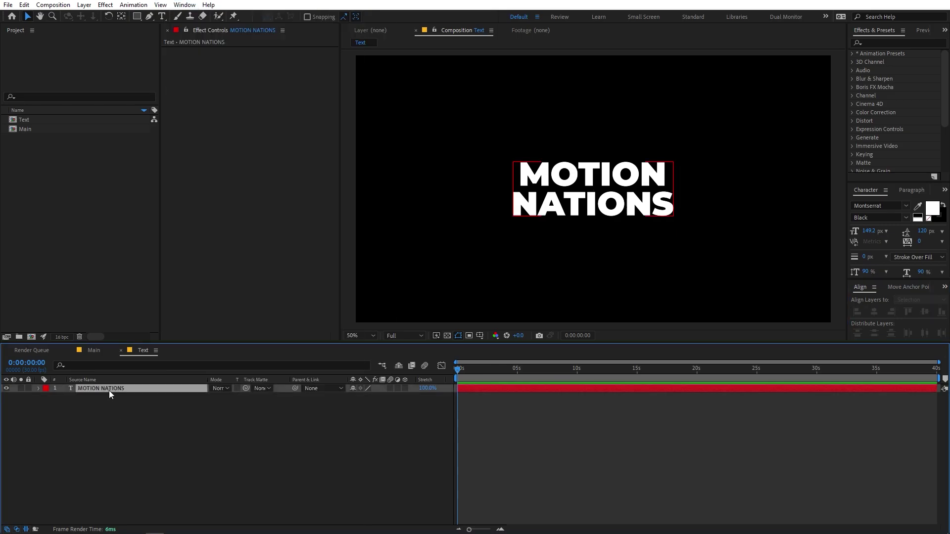
pyautogui.press('s')
pyautogui.moveTo(360, 403); pyautogui.dragTo(389, 398)
pyautogui.click(346, 435)
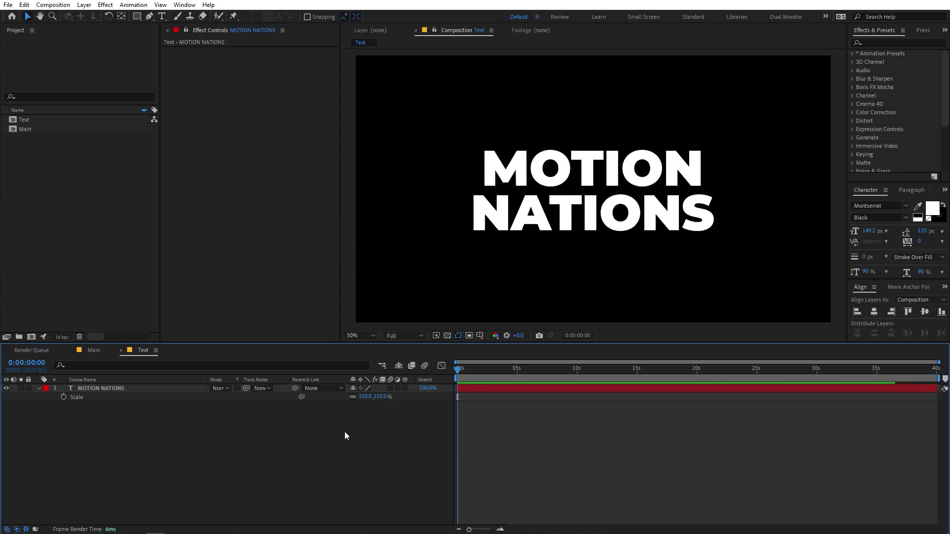
# Place the Text composition as a layer inside the Main composition.
pyautogui.click(91, 353)
pyautogui.click(64, 251)
pyautogui.moveTo(31, 123); pyautogui.dragTo(104, 423)
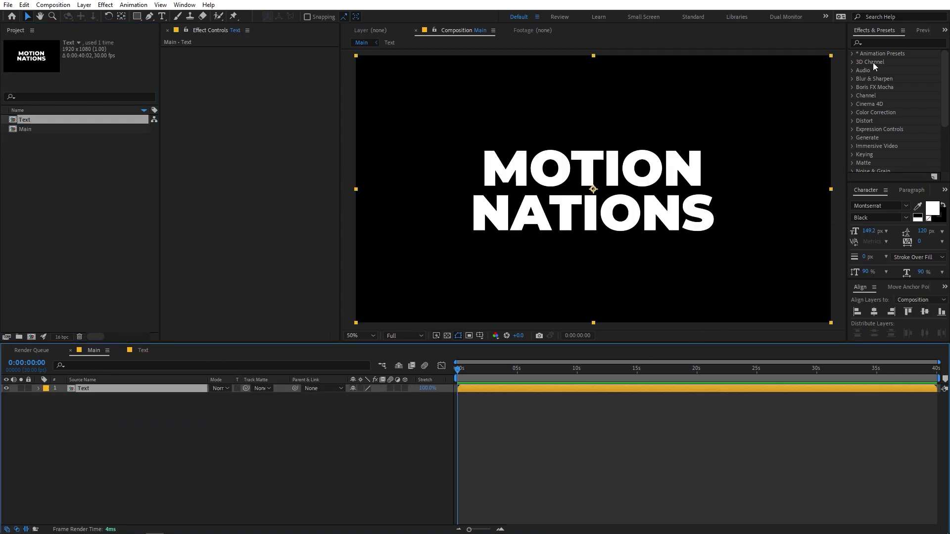
# Find the Vegas effect and apply it to the Text layer in Main.
pyautogui.click(880, 41)
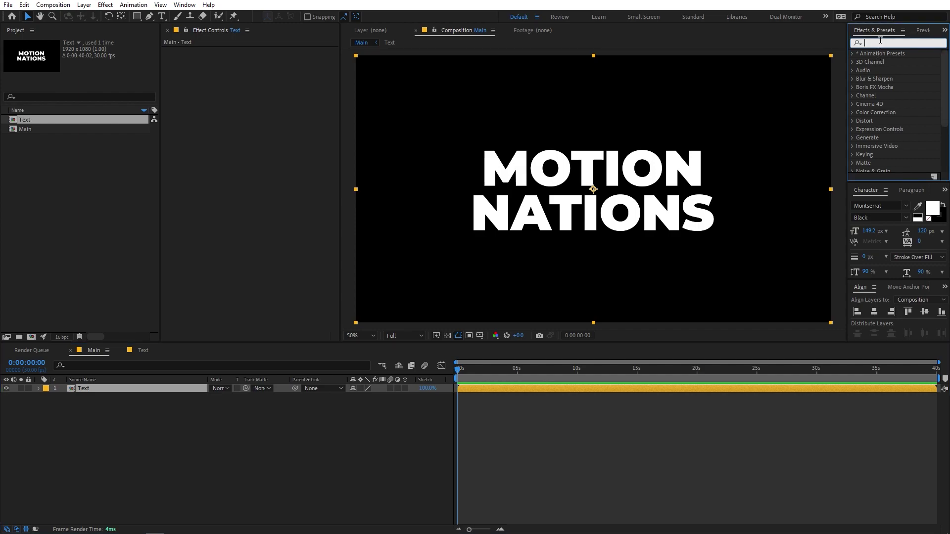
pyautogui.write('vegas')
pyautogui.moveTo(882, 62)
pyautogui.mouseDown()
pyautogui.moveTo(267, 260)
pyautogui.moveTo(102, 399)
pyautogui.moveTo(104, 388)
pyautogui.mouseUp()
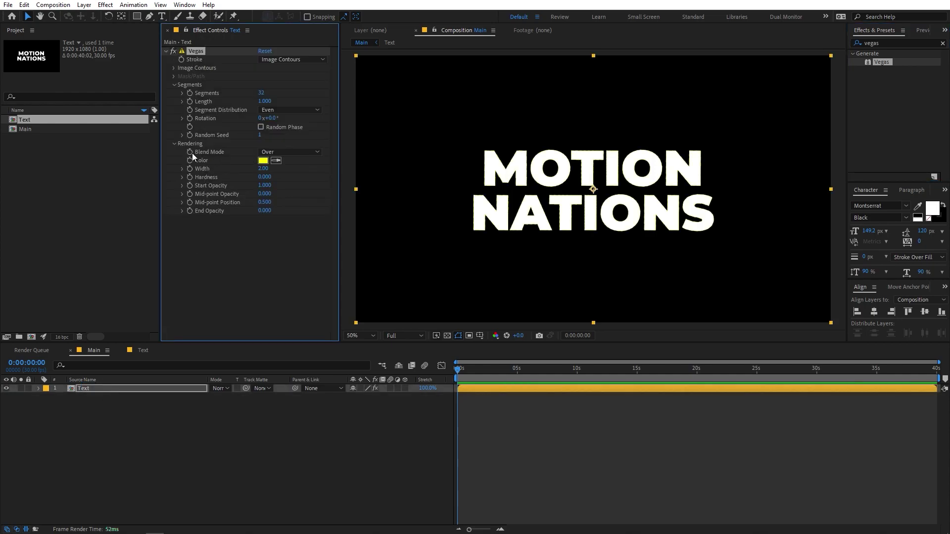
# Set the Vegas Blend Mode to Transparent and its Segments to 1.
pyautogui.click(277, 152)
pyautogui.click(279, 166)
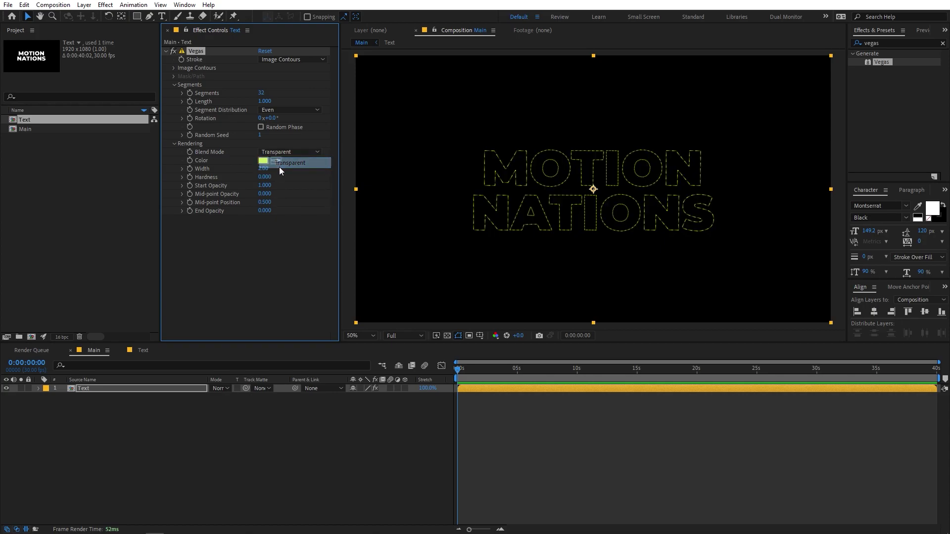
pyautogui.click(263, 93)
pyautogui.write('1')
pyautogui.press('Return')
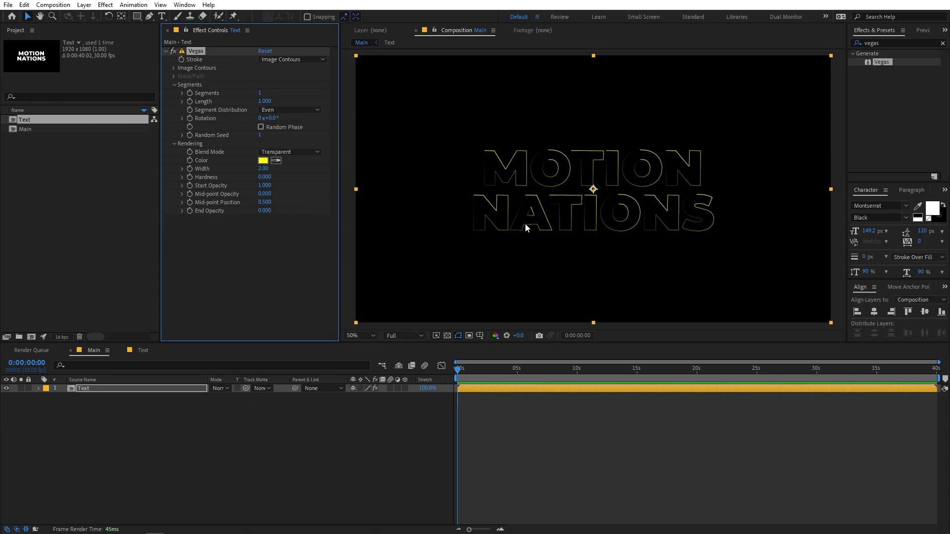
# Animate the Vegas Rotation in the negative direction with keyframes at 0 s and 0:00:10:01, and preview the motion.
pyautogui.moveTo(278, 119); pyautogui.dragTo(118, 134)
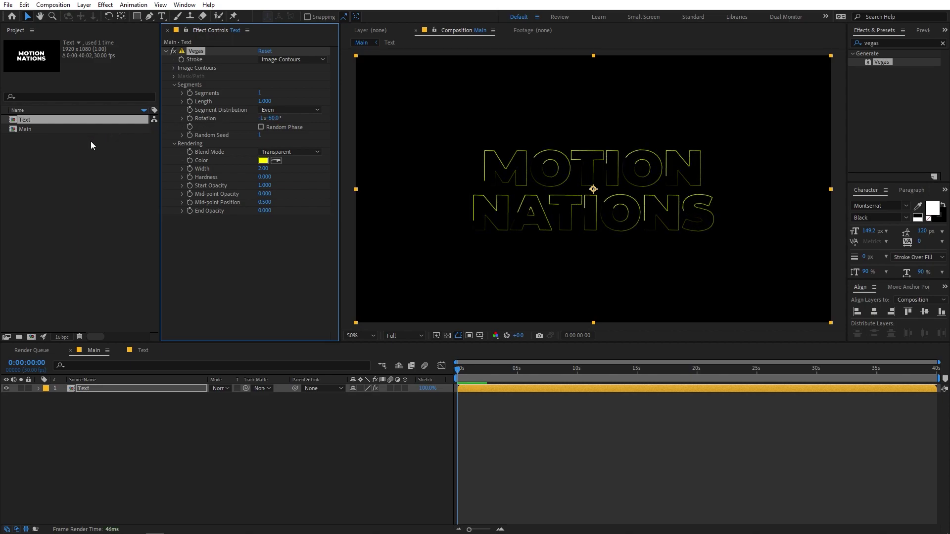
pyautogui.hotkey('ctrl', 'z')
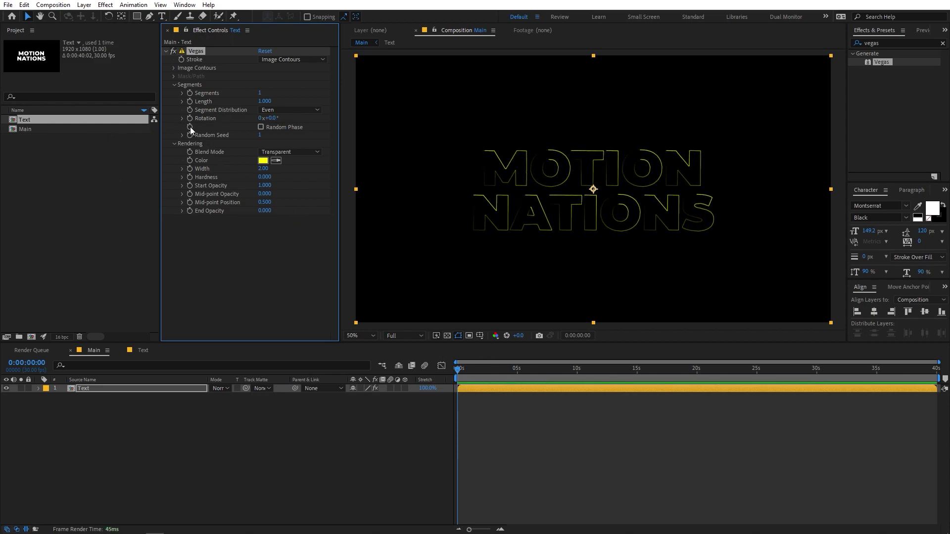
pyautogui.moveTo(556, 380); pyautogui.dragTo(577, 384)
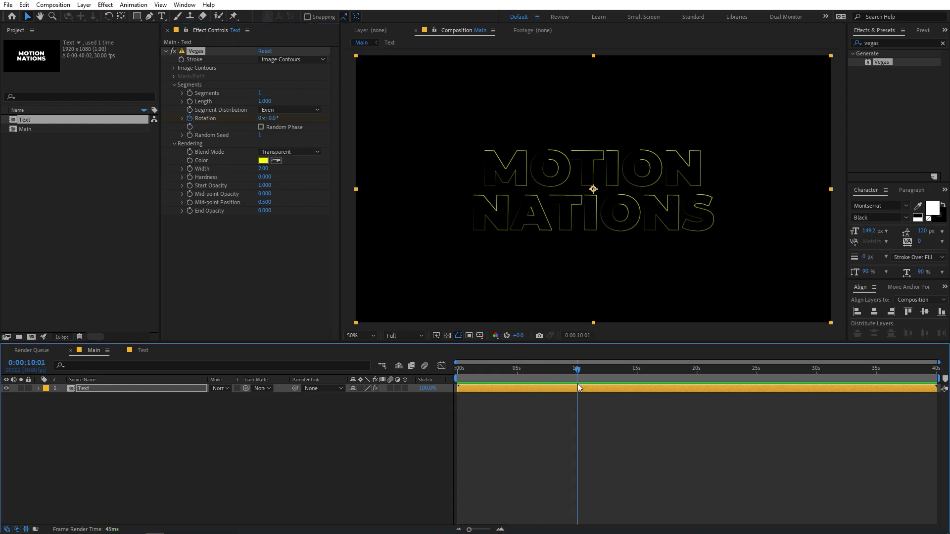
pyautogui.moveTo(270, 118); pyautogui.dragTo(1, 168)
pyautogui.hotkey('ctrl', 'z')
pyautogui.press('space')
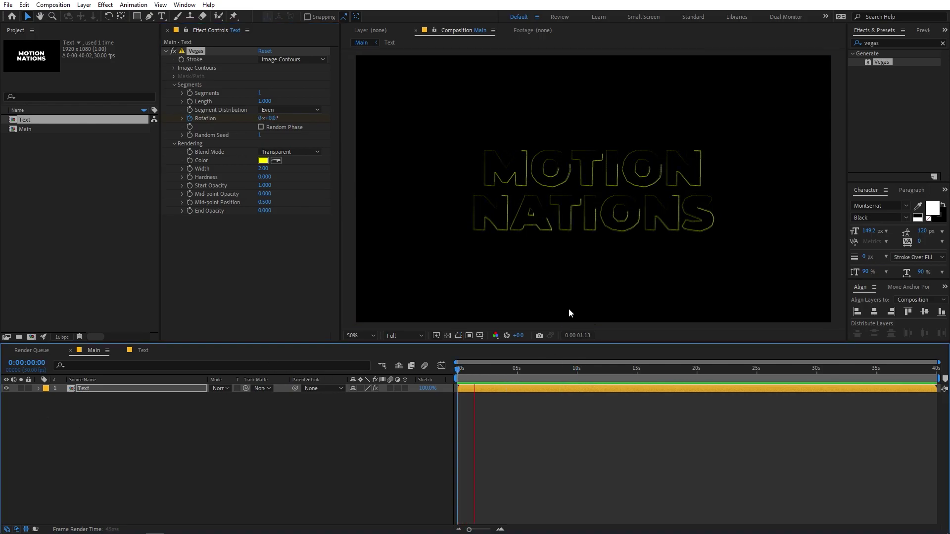
pyautogui.press('space')
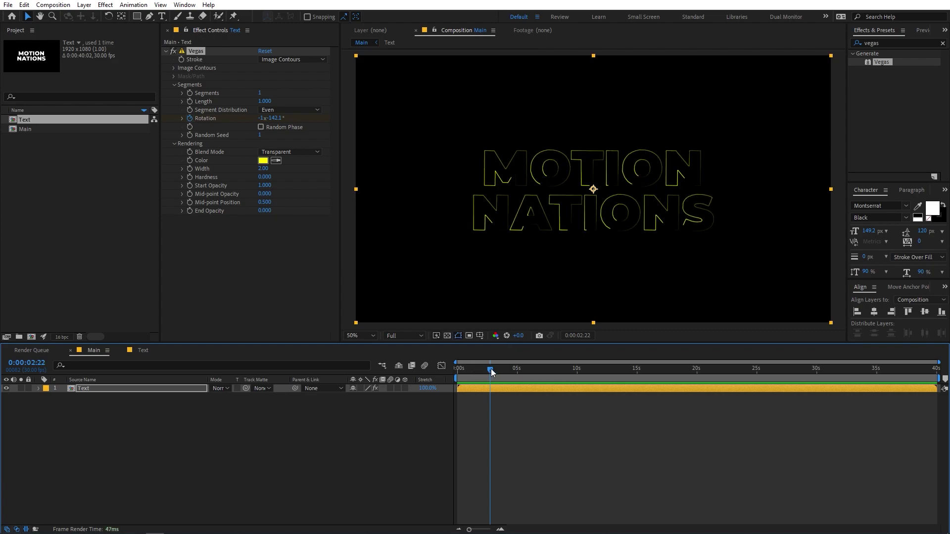
# Set the Vegas color to light blue 00C6FF, then try a larger stroke width and undo it.
pyautogui.click(263, 161)
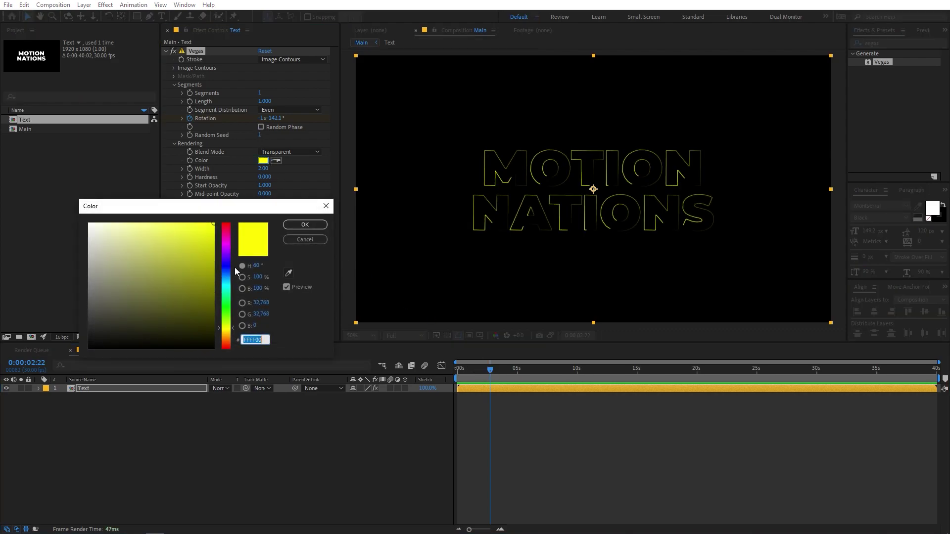
pyautogui.moveTo(233, 288); pyautogui.dragTo(230, 281)
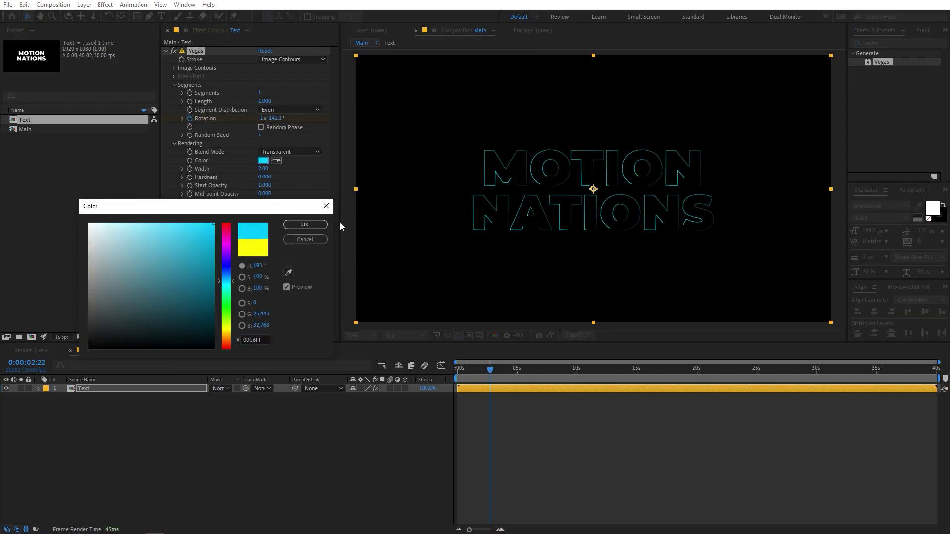
pyautogui.click(306, 225)
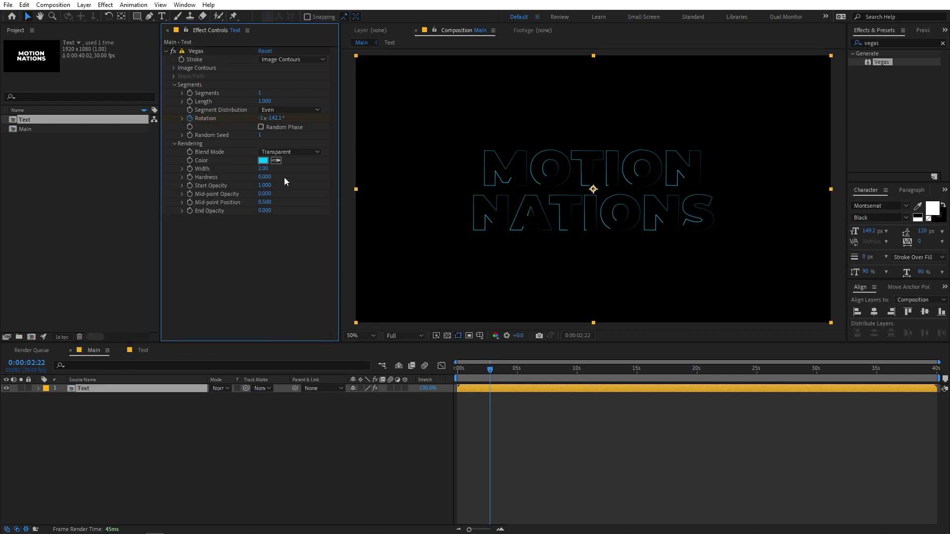
pyautogui.moveTo(264, 169); pyautogui.dragTo(288, 174)
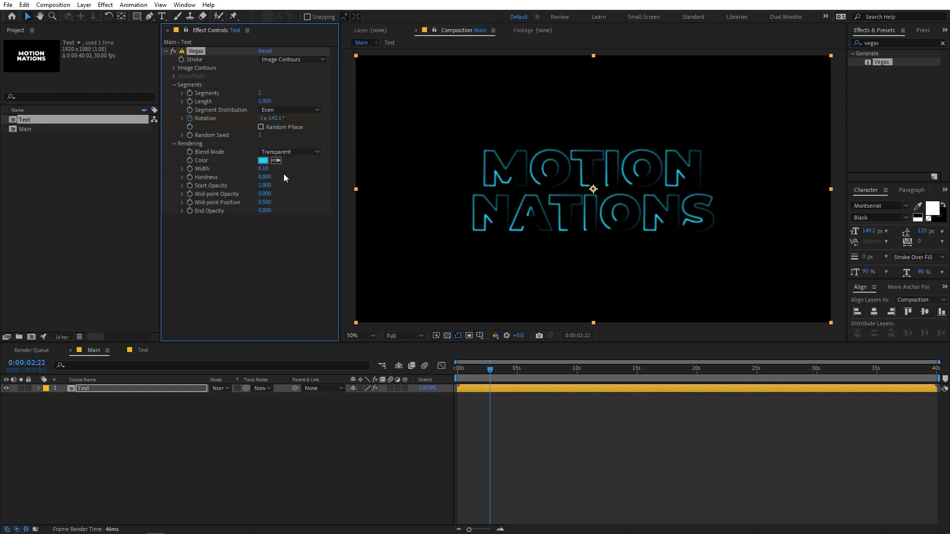
pyautogui.hotkey('ctrl', 'z')
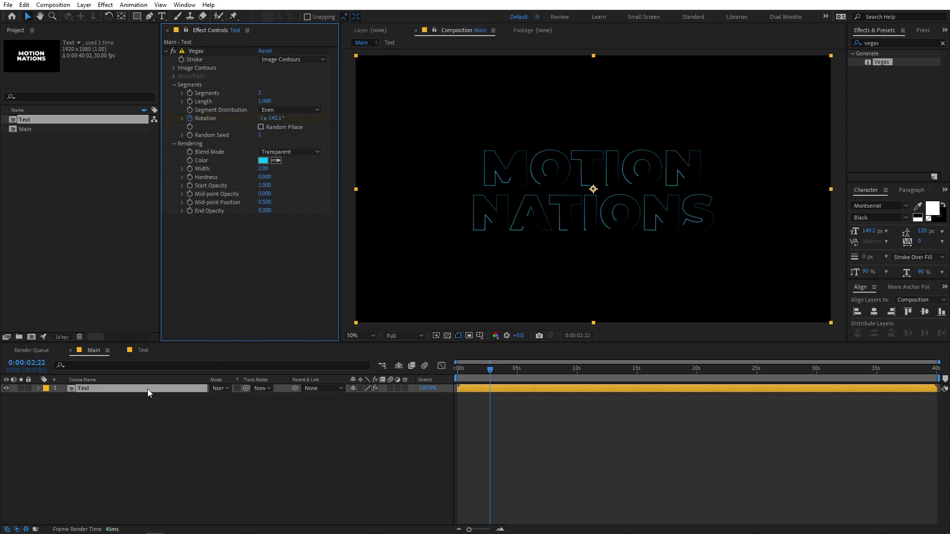
# Duplicate the Text layer and set the Vegas color on the copy to magenta FF00B4.
pyautogui.click(109, 391)
pyautogui.hotkey('ctrl', 'd')
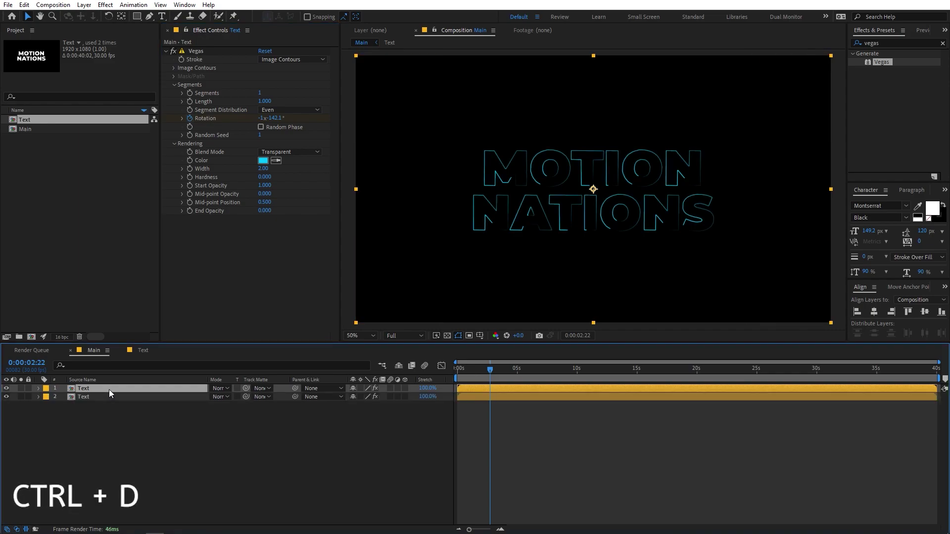
pyautogui.click(263, 161)
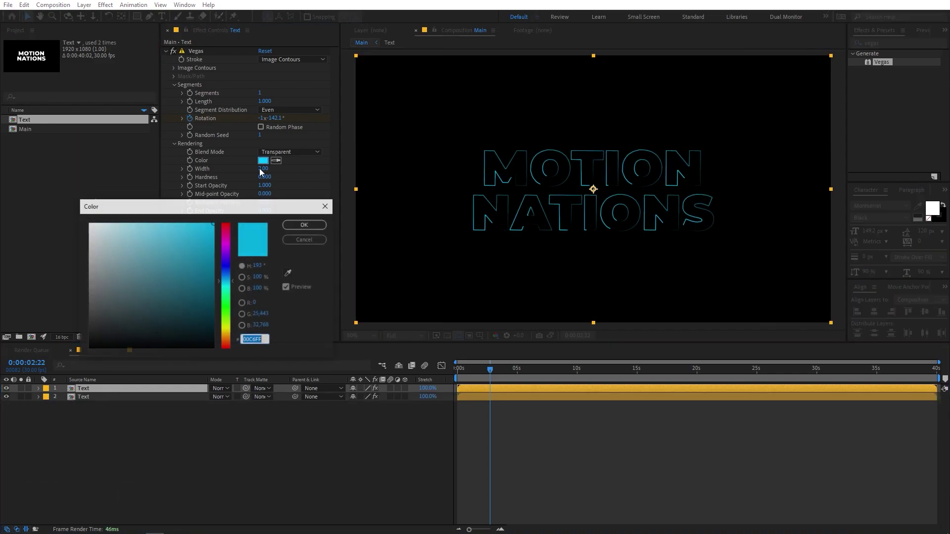
pyautogui.click(227, 232)
pyautogui.moveTo(226, 232); pyautogui.dragTo(229, 238)
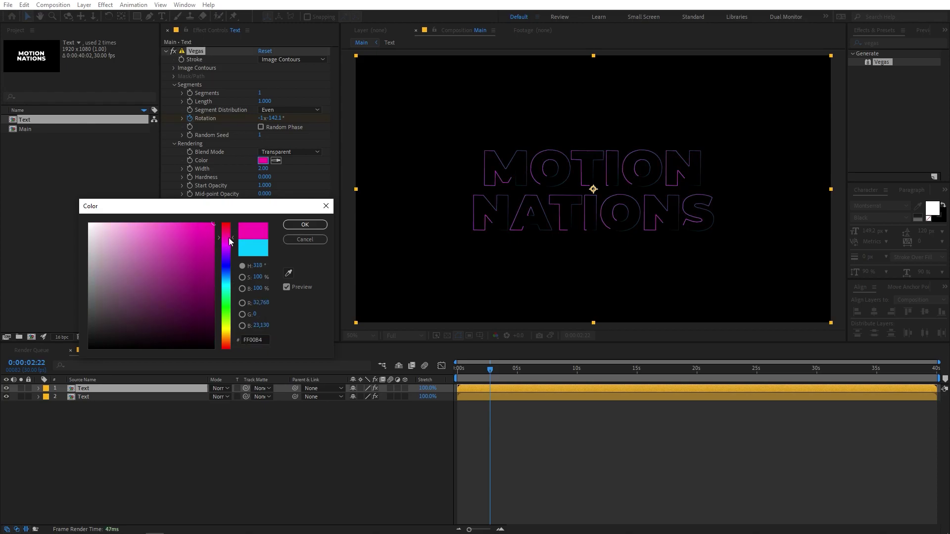
pyautogui.click(314, 225)
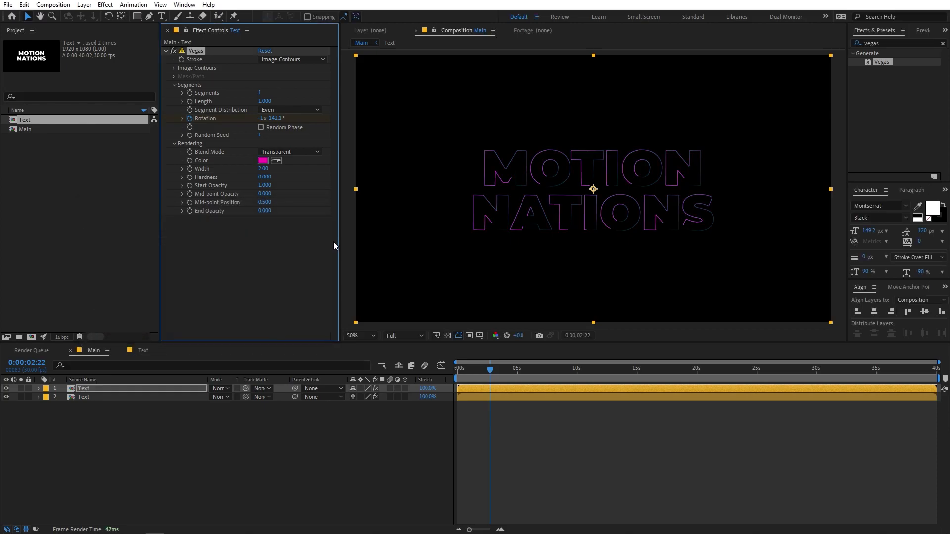
# Enable Random Phase on the magenta copy and set its starting Vegas Rotation keyframe to about -84°.
pyautogui.click(261, 127)
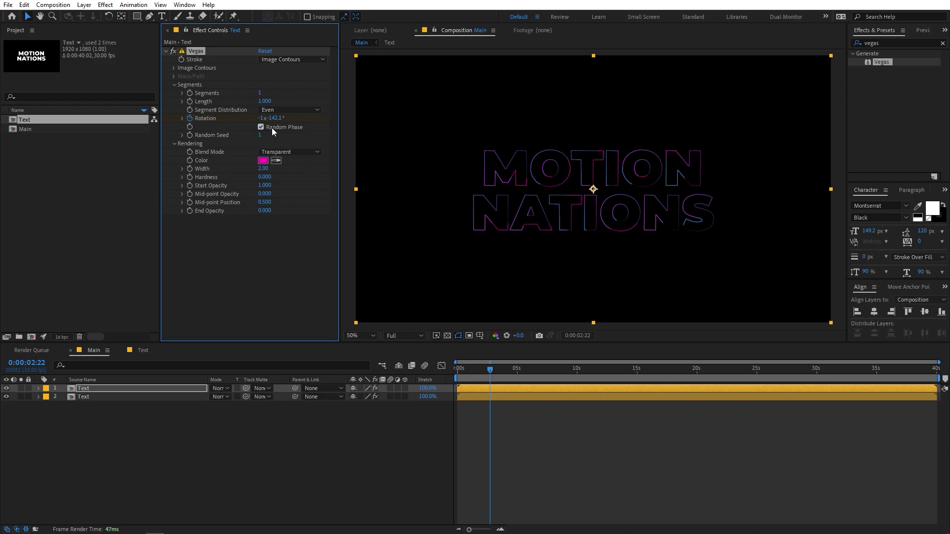
pyautogui.click(488, 390)
pyautogui.press('u')
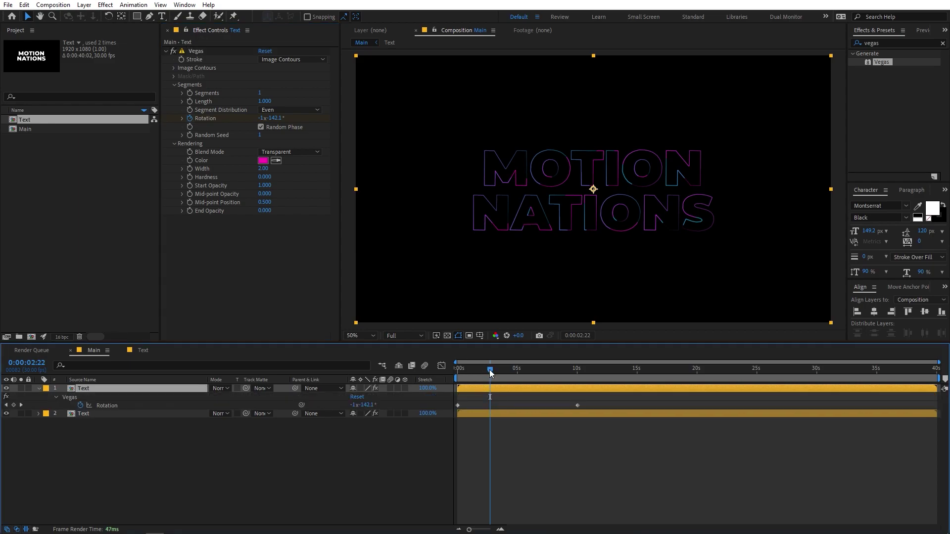
pyautogui.press('Home')
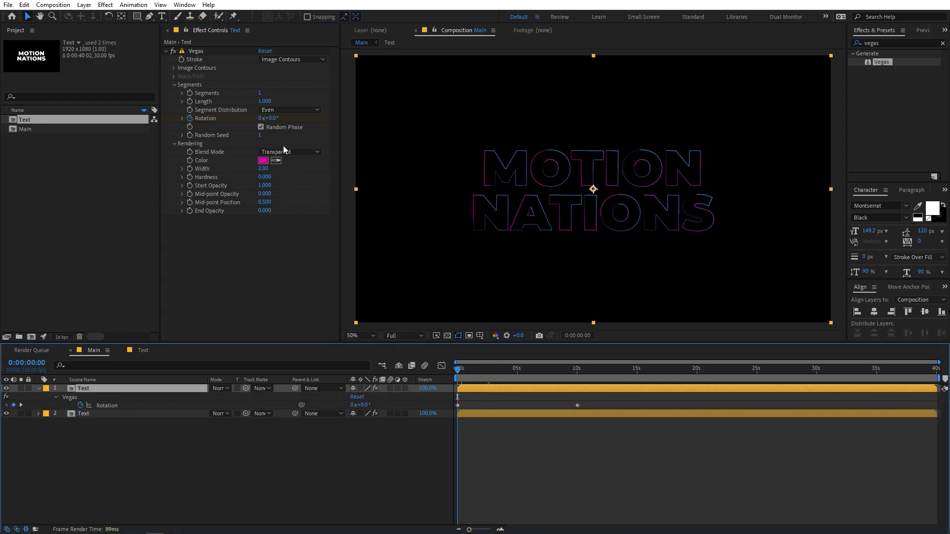
pyautogui.moveTo(277, 123); pyautogui.dragTo(239, 134)
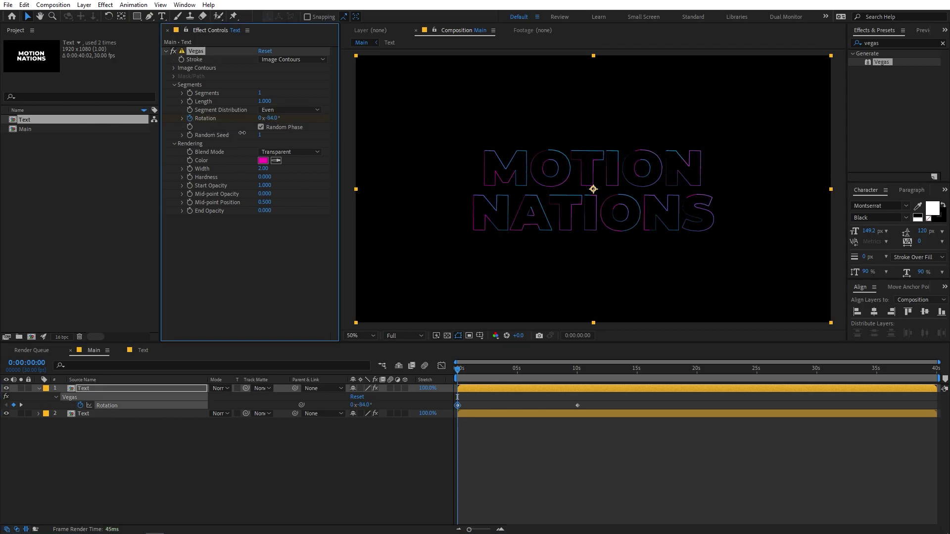
pyautogui.click(576, 370)
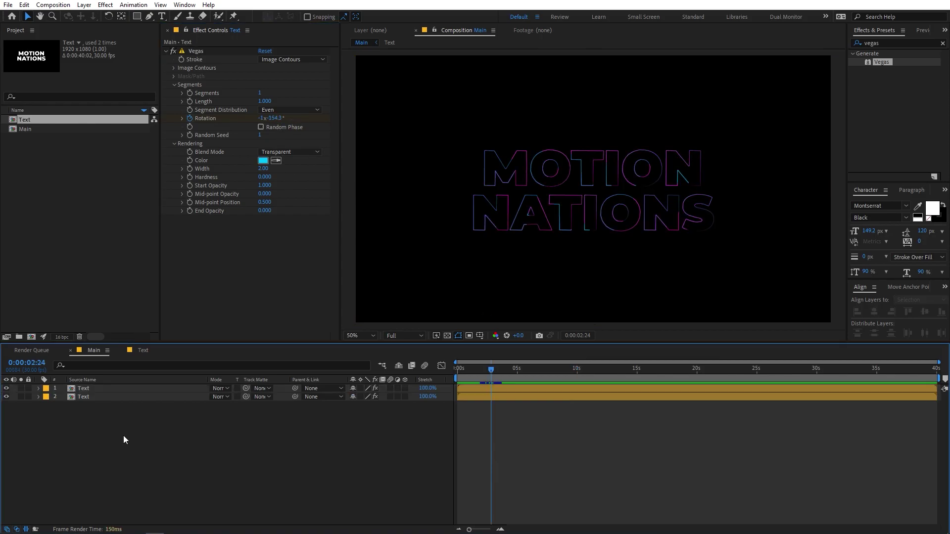
# Duplicate both Text layers, stack the two copies above the originals, and give the copies a Blue label color.
pyautogui.moveTo(123, 433); pyautogui.dragTo(62, 388)
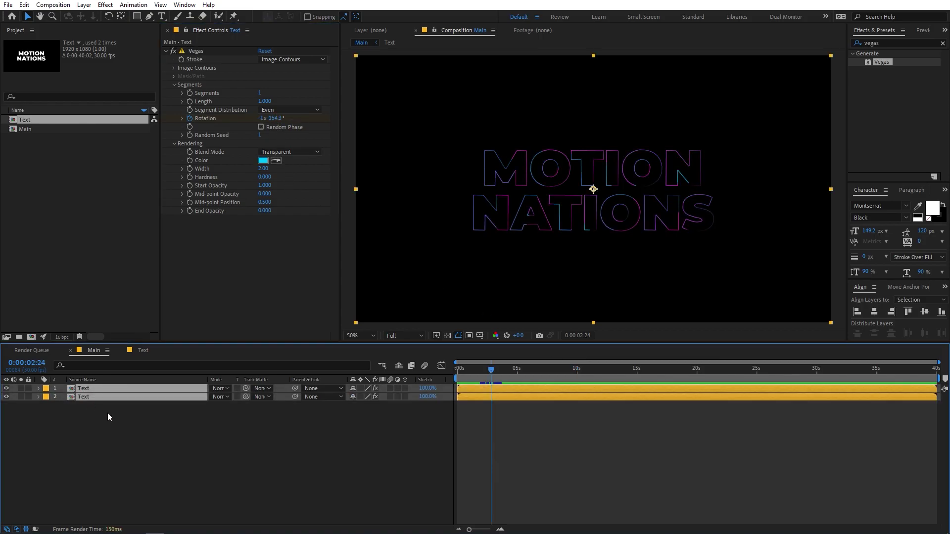
pyautogui.hotkey('ctrl', 'd')
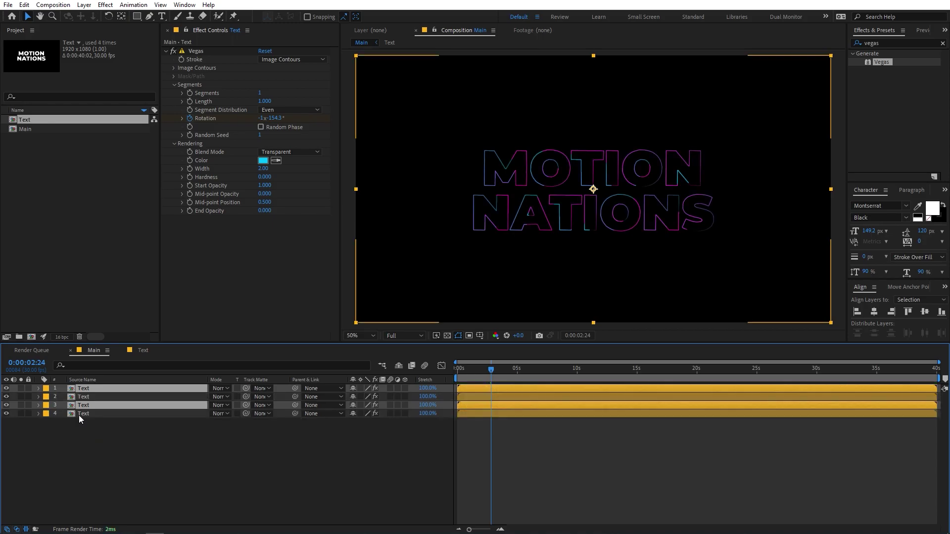
pyautogui.moveTo(75, 407); pyautogui.dragTo(73, 397)
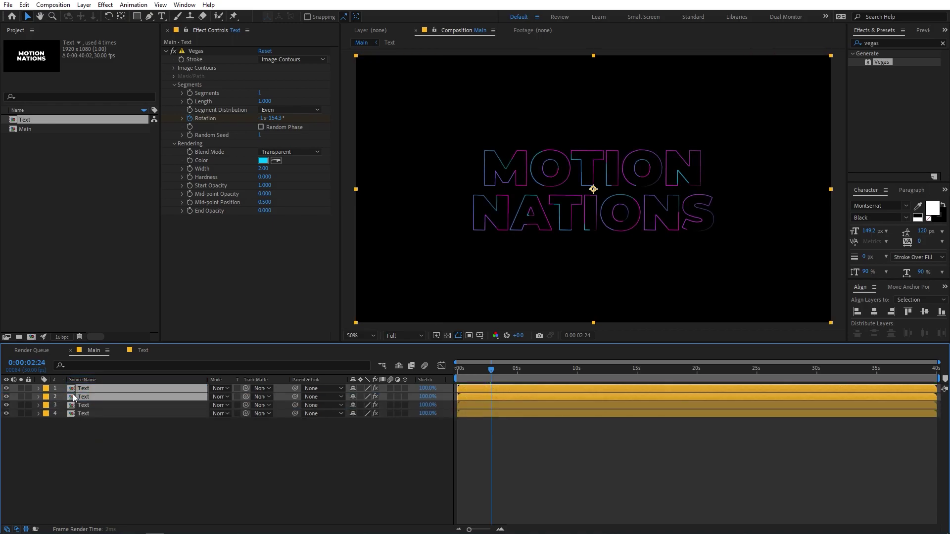
pyautogui.click(46, 389)
pyautogui.click(60, 285)
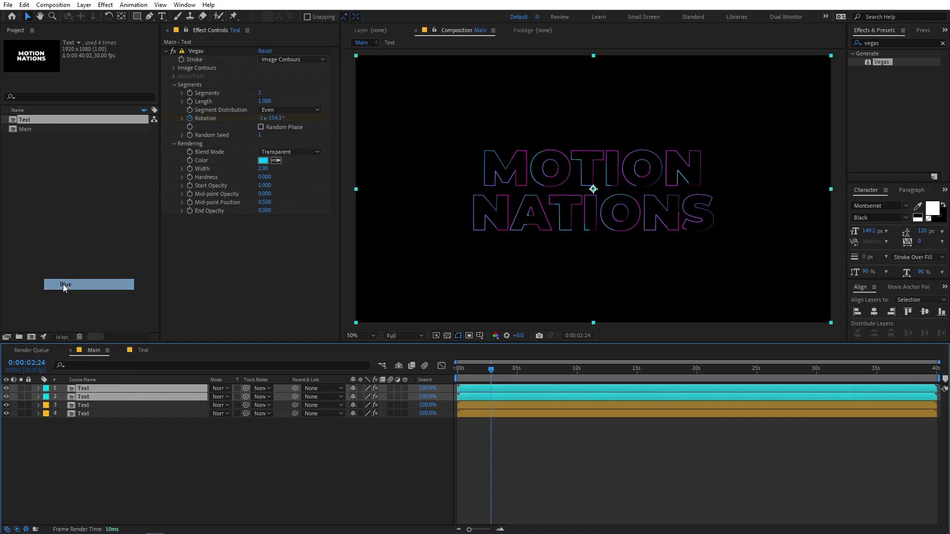
pyautogui.click(511, 468)
# Set the Vegas Width to 8 on both the magenta and the light blue duplicated Text layers.
pyautogui.moveTo(490, 370); pyautogui.dragTo(457, 371)
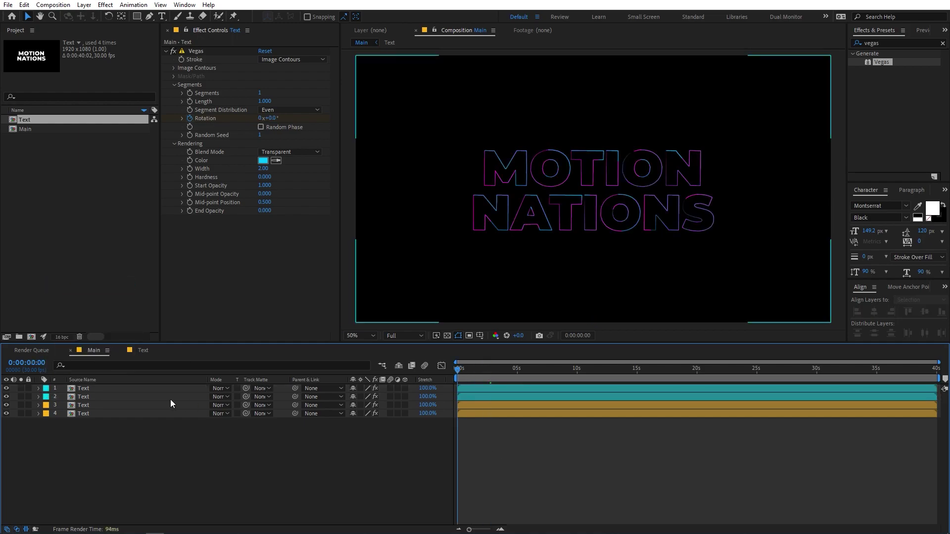
pyautogui.click(96, 385)
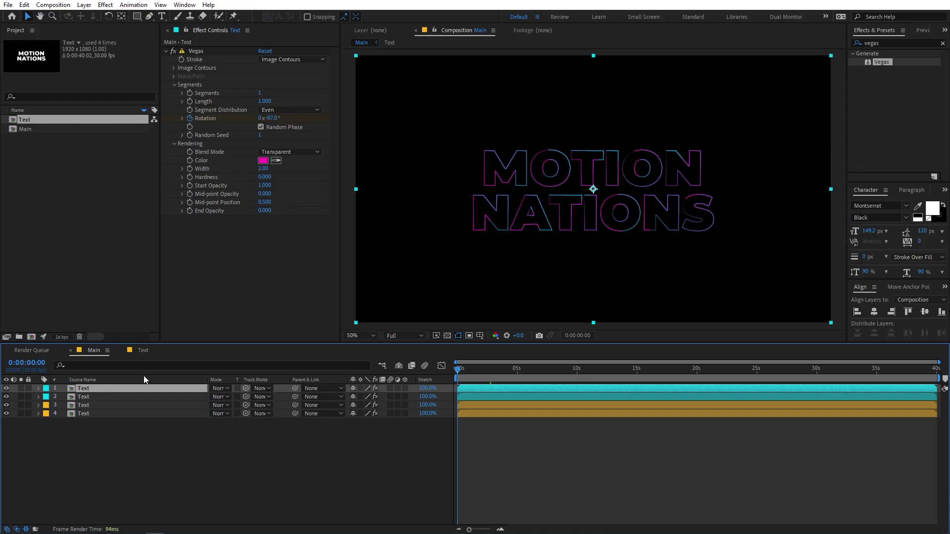
pyautogui.moveTo(262, 169); pyautogui.dragTo(290, 170)
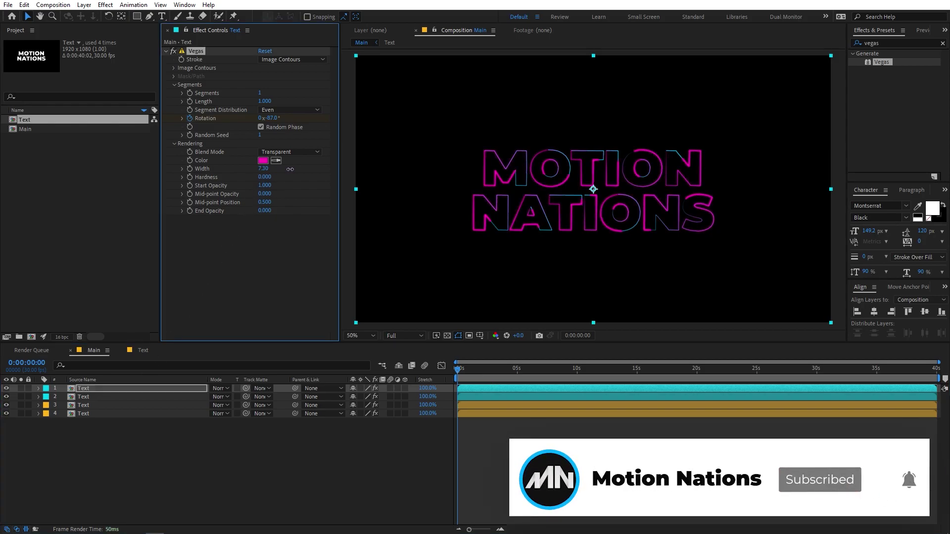
pyautogui.moveTo(264, 169); pyautogui.dragTo(268, 171)
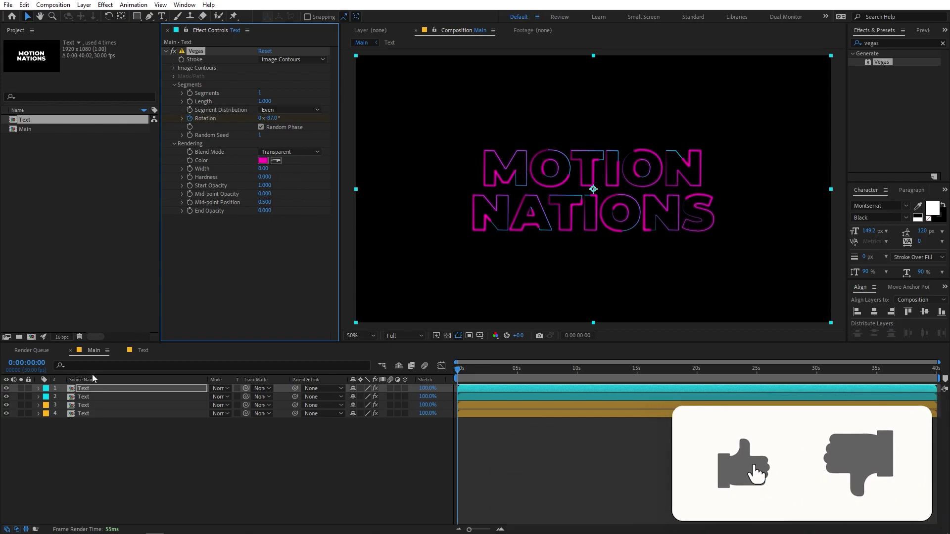
pyautogui.click(102, 396)
pyautogui.moveTo(264, 170); pyautogui.dragTo(284, 181)
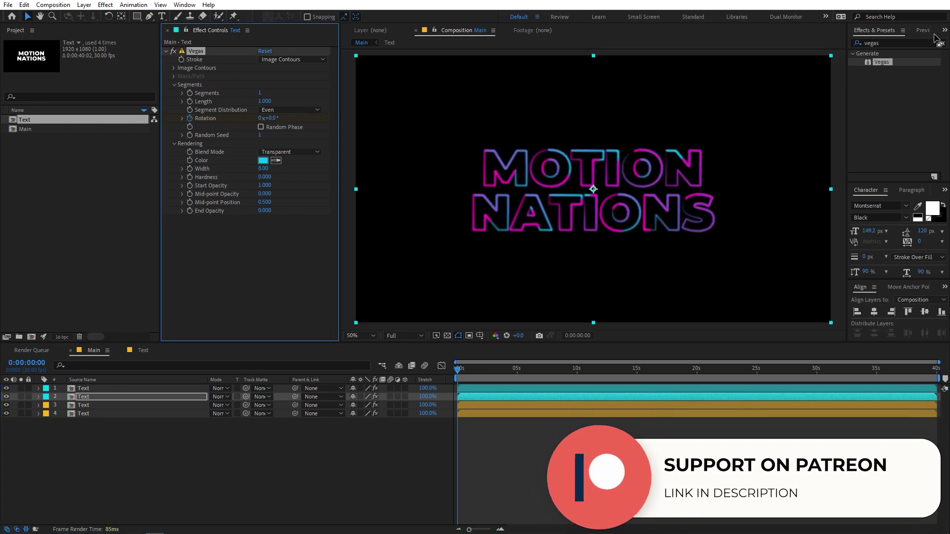
# Apply Optics Compensation to the duplicated light blue Text layer and enable Reverse Lens Distortion.
pyautogui.click(943, 43)
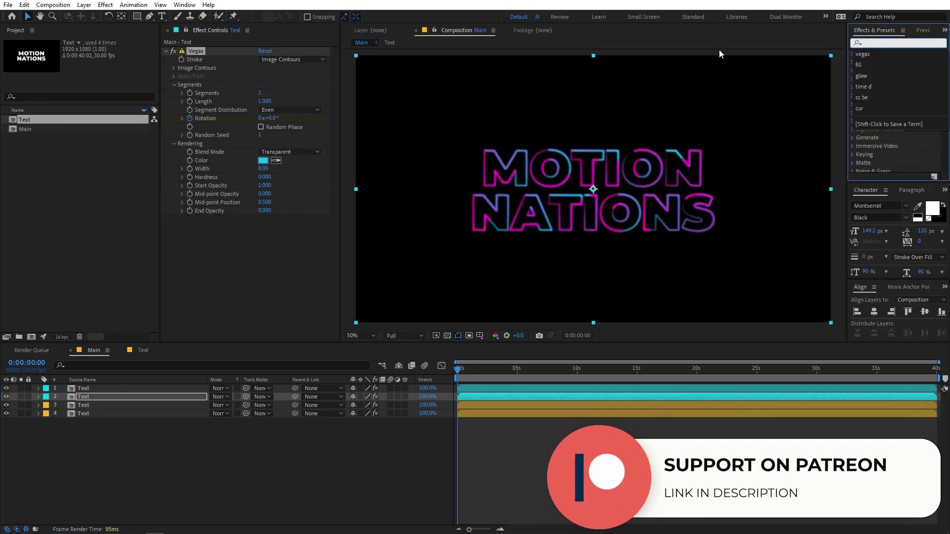
pyautogui.write('opt')
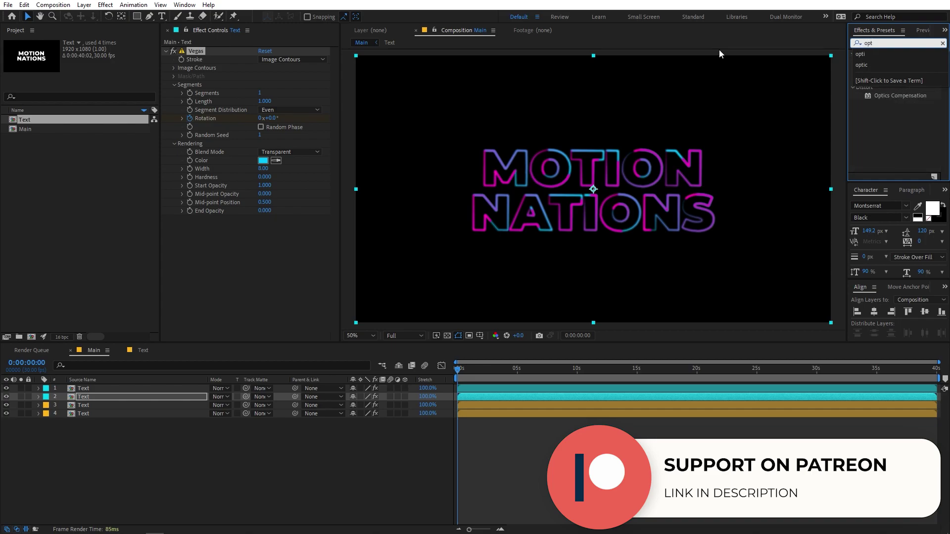
pyautogui.moveTo(898, 95); pyautogui.dragTo(242, 269)
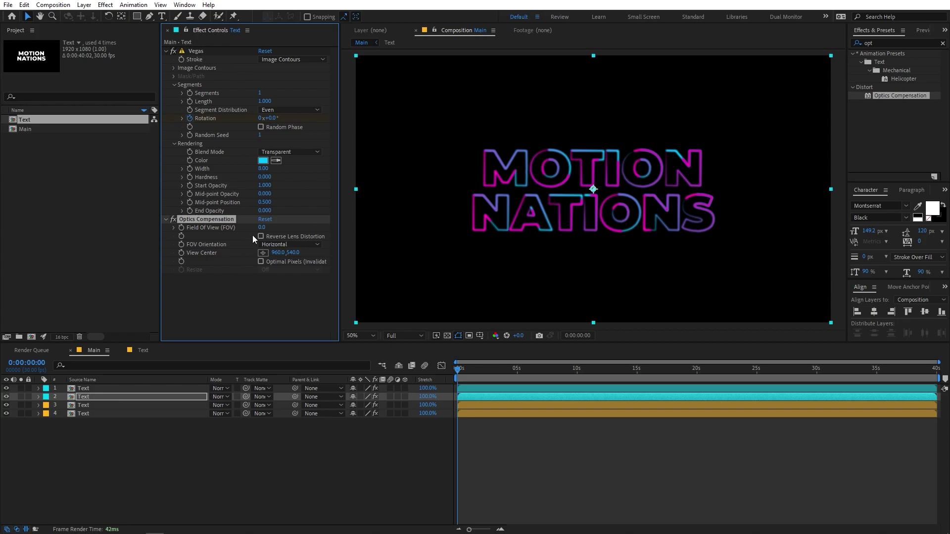
pyautogui.moveTo(261, 228); pyautogui.dragTo(409, 231)
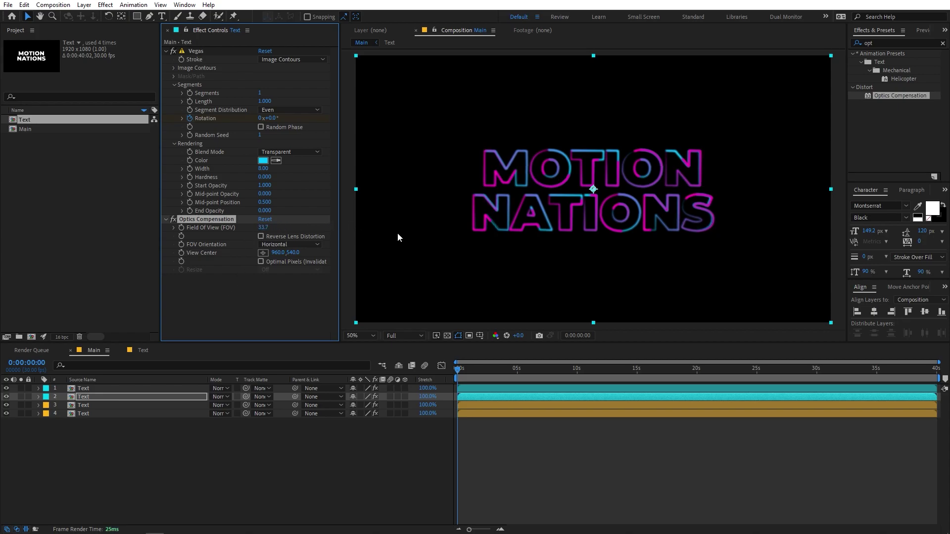
pyautogui.hotkey('ctrl', 'z')
pyautogui.click(260, 236)
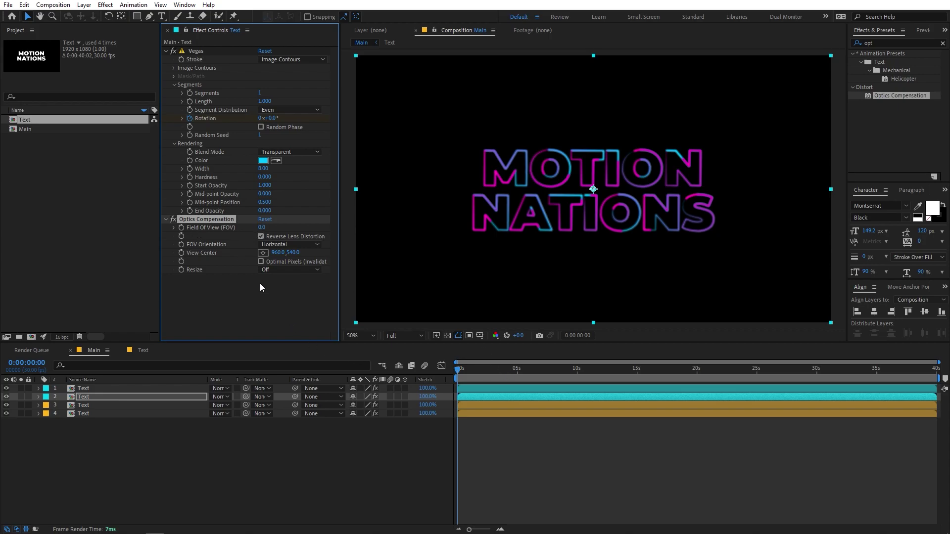
# Keyframe the Optics Compensation Field Of View at 180 on the first frame.
pyautogui.click(261, 228)
pyautogui.write('180')
pyautogui.press('Return')
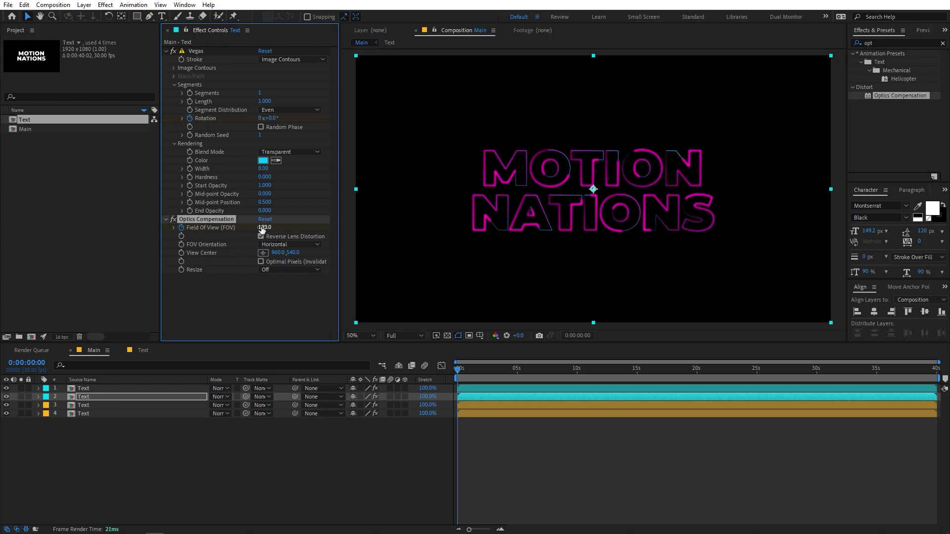
# Keyframe the light blue copy's Field Of View to 0 at 0:00:02:07 and preview the distortion from the start.
pyautogui.click(95, 398)
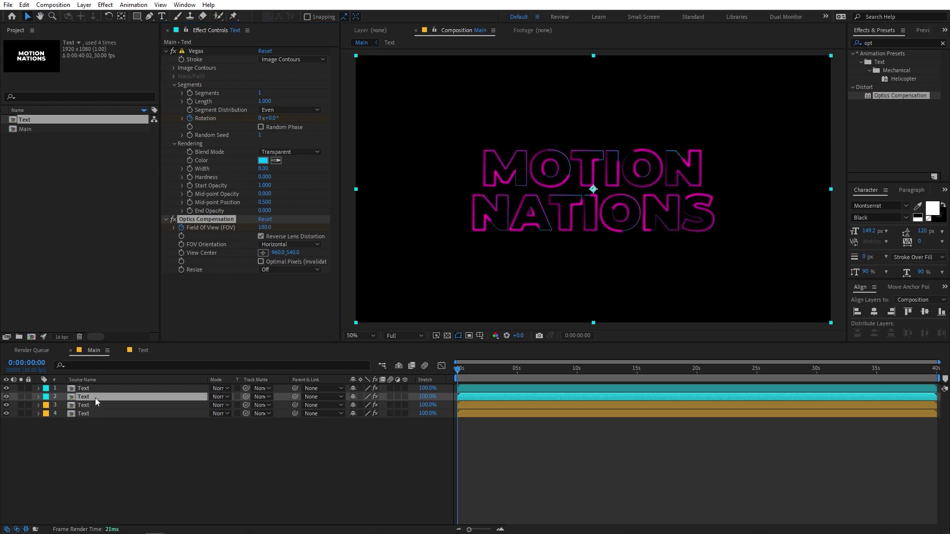
pyautogui.press('u')
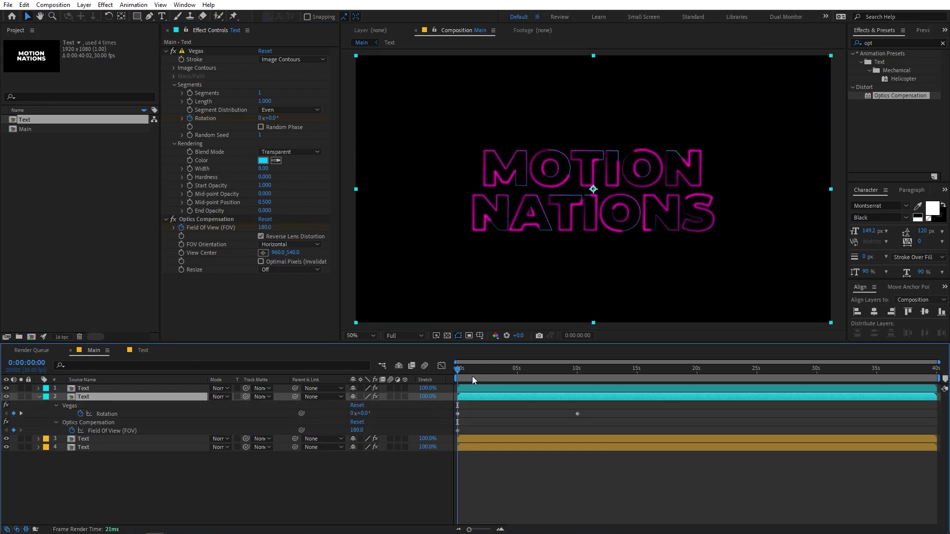
pyautogui.moveTo(463, 372); pyautogui.dragTo(484, 369)
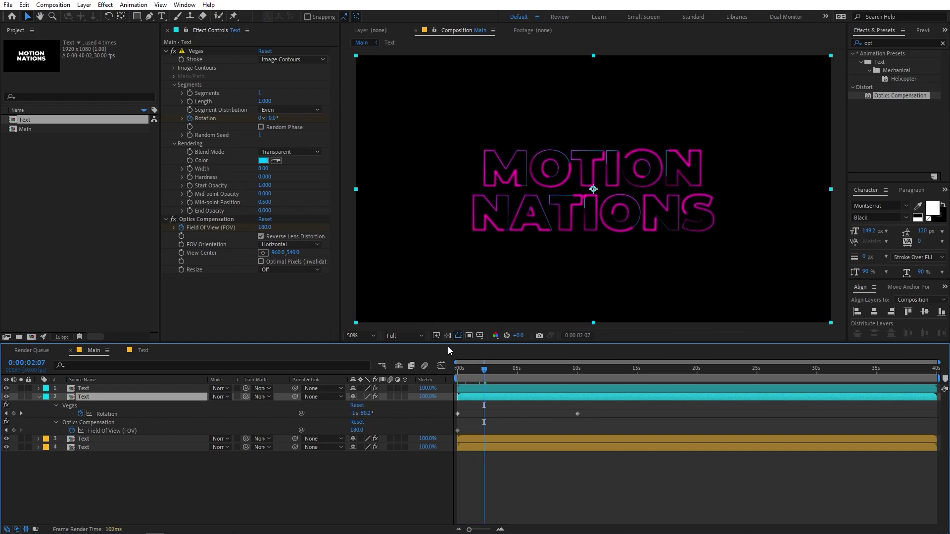
pyautogui.moveTo(265, 227); pyautogui.dragTo(229, 228)
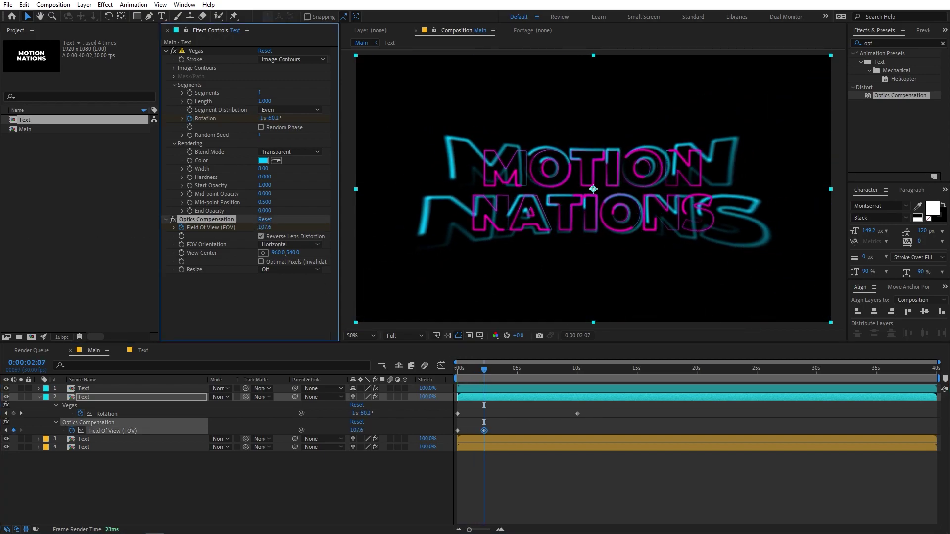
pyautogui.press('Home')
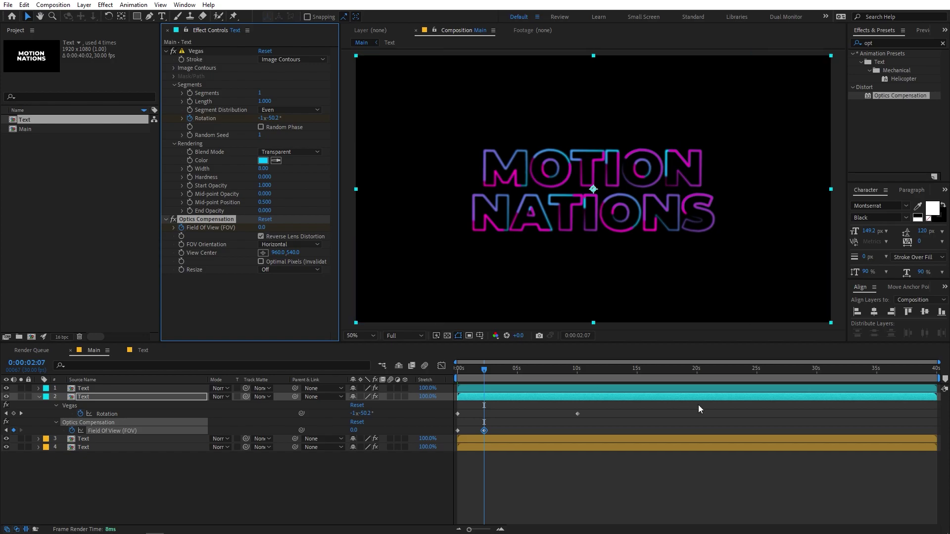
pyautogui.click(615, 378)
pyautogui.press('space')
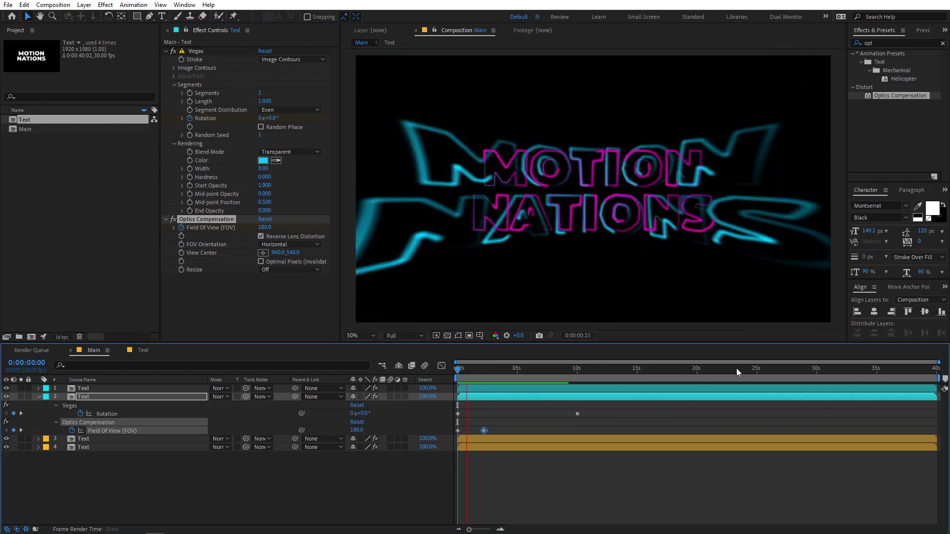
pyautogui.press('space')
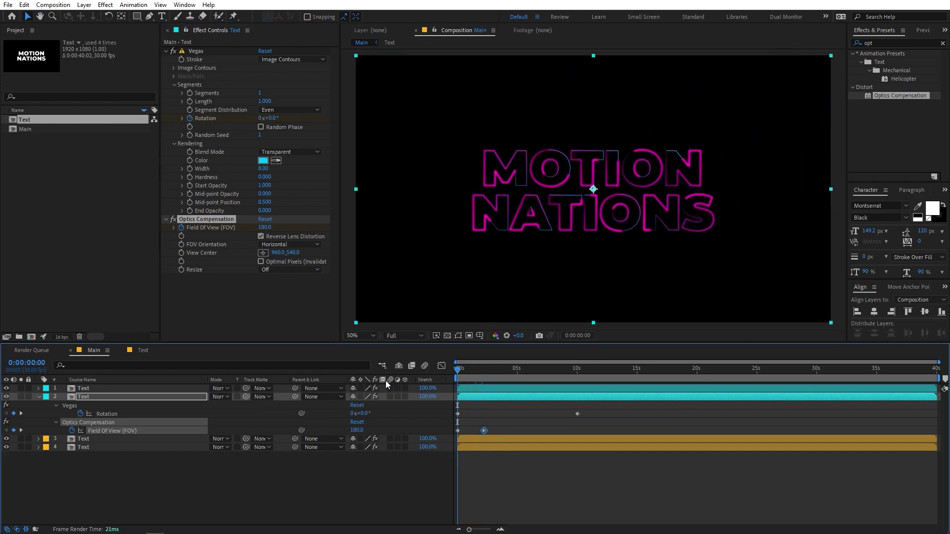
# Copy the animated Optics Compensation effect onto the duplicated magenta Text layer at 0 s and preview the result.
pyautogui.click(192, 217)
pyautogui.click(89, 387)
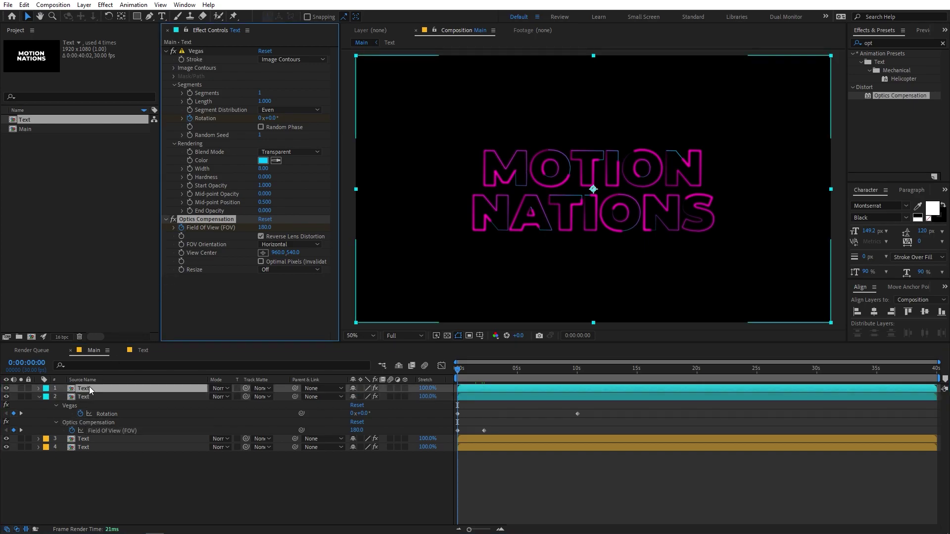
pyautogui.press('space')
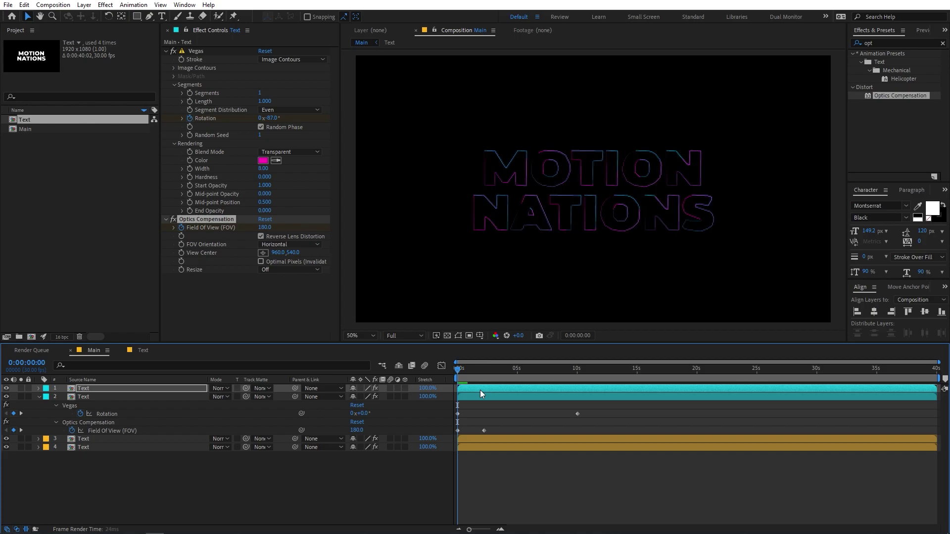
pyautogui.press('space')
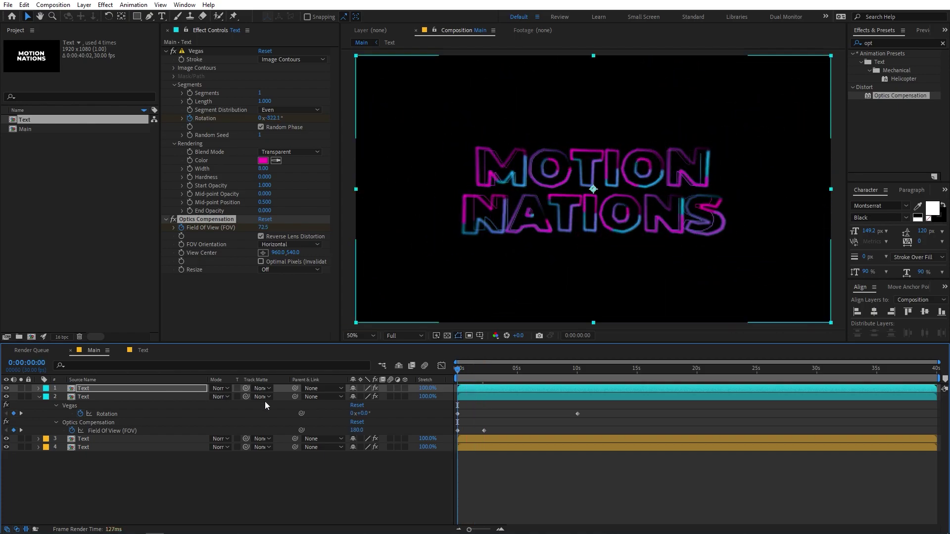
pyautogui.press('space')
# Set the blending mode of all four Text layers to Add and preview the animation from the start.
pyautogui.click(109, 390)
pyautogui.keyDown('shift'); pyautogui.click(114, 449); pyautogui.keyUp('shift')
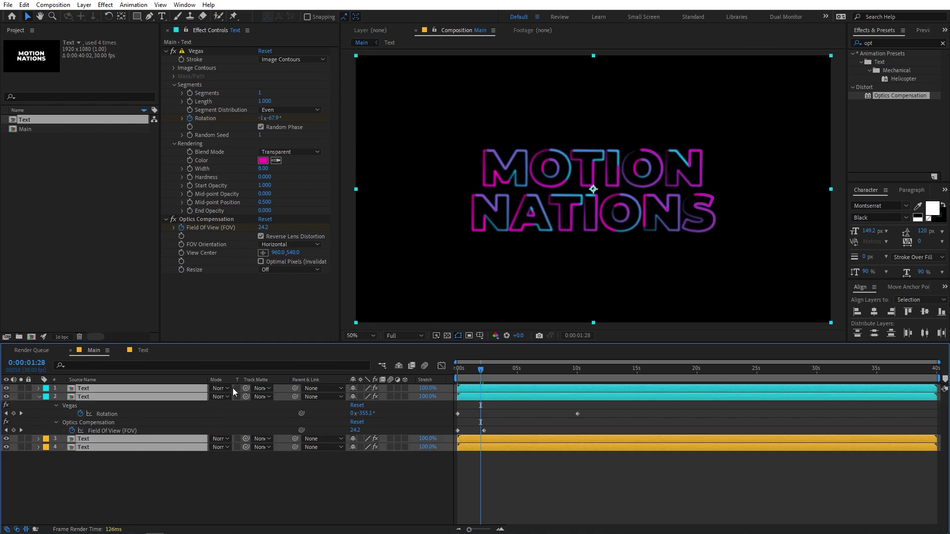
pyautogui.click(218, 389)
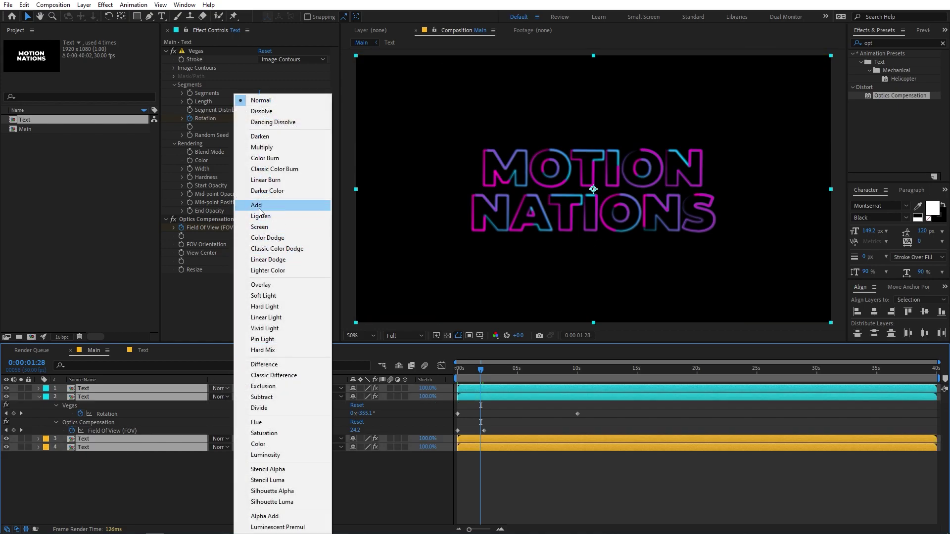
pyautogui.click(259, 209)
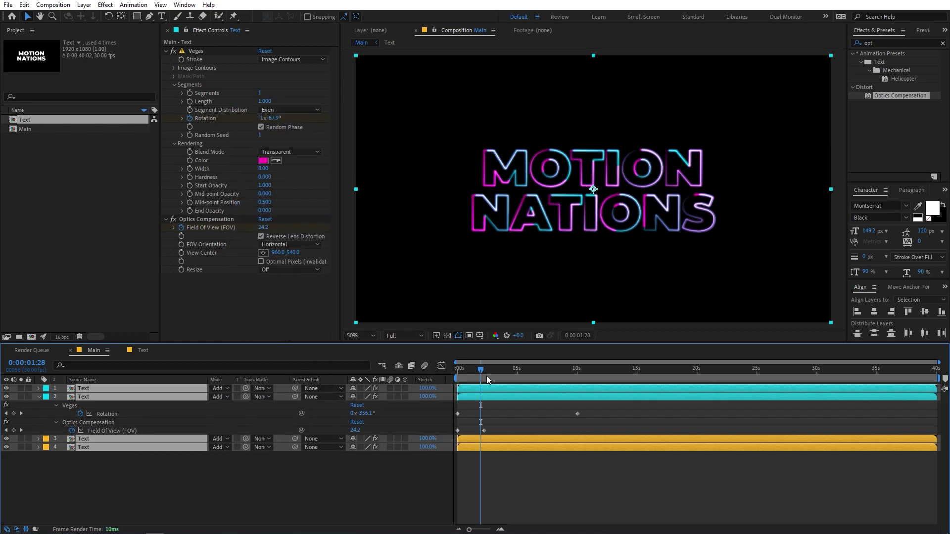
pyautogui.press('Home')
pyautogui.press('space')
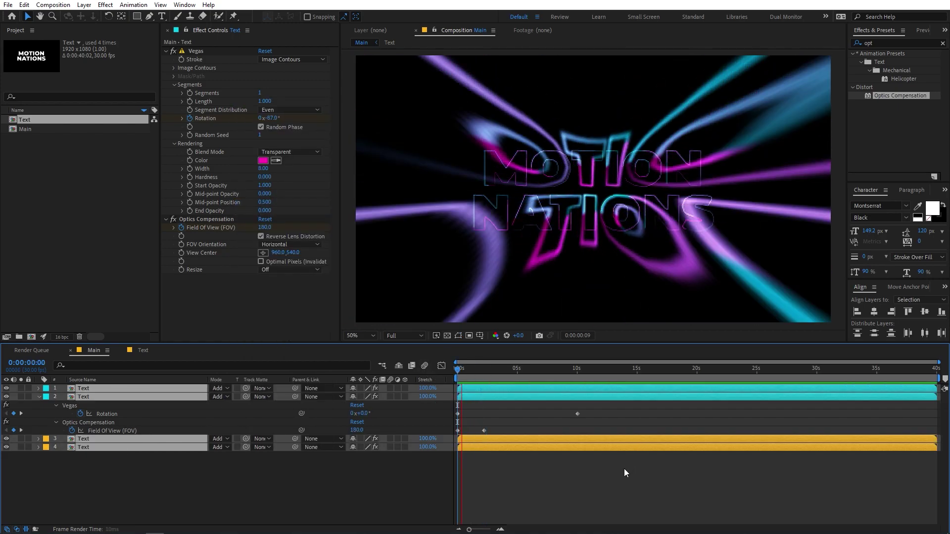
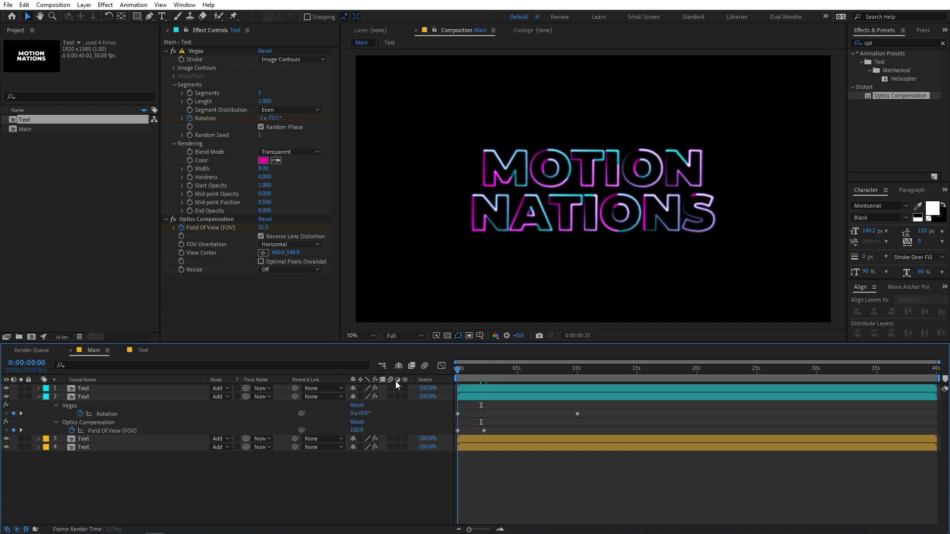
# Keyframe the Opacity of the two original Text layers from 0% at 0 s to 100%, preview, and shift the end keyframes slightly earlier.
pyautogui.click(109, 444)
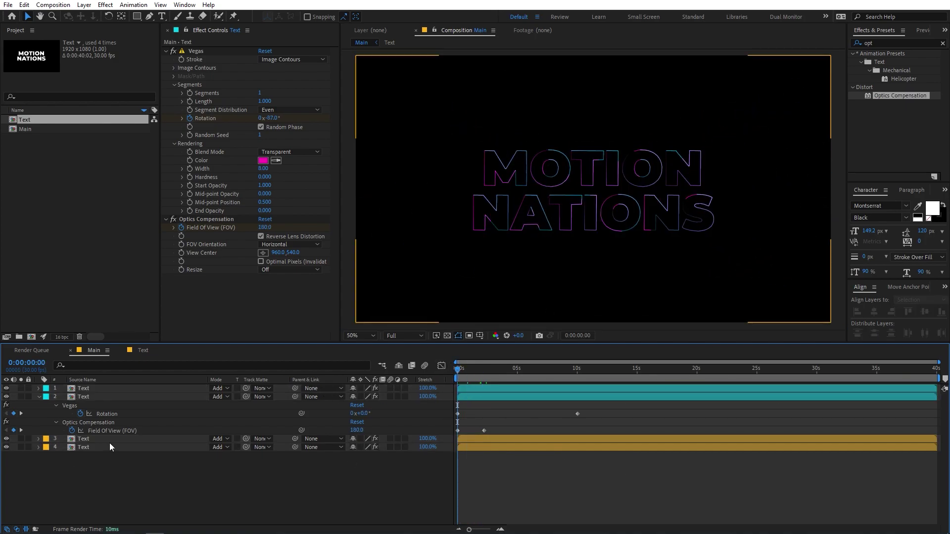
pyautogui.keyDown('shift'); pyautogui.click(98, 451); pyautogui.keyUp('shift')
pyautogui.press('t')
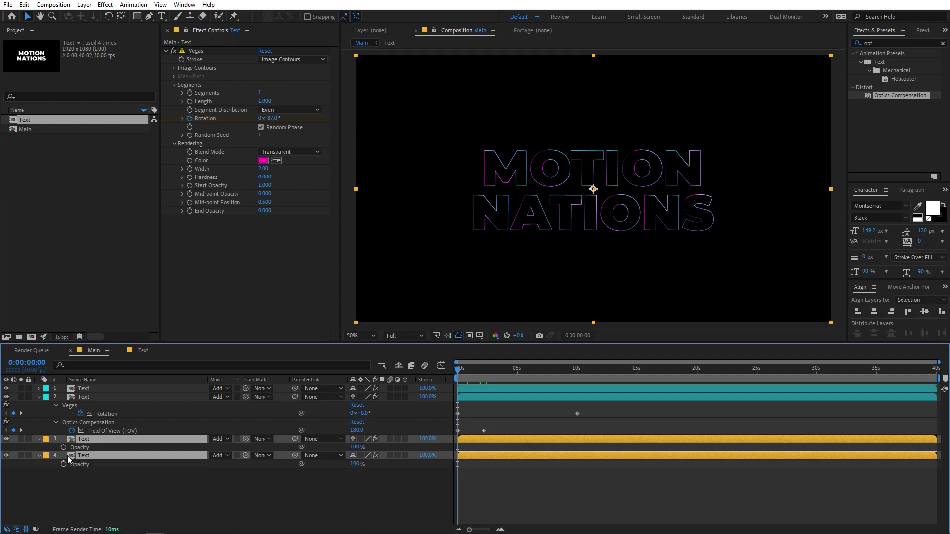
pyautogui.click(63, 447)
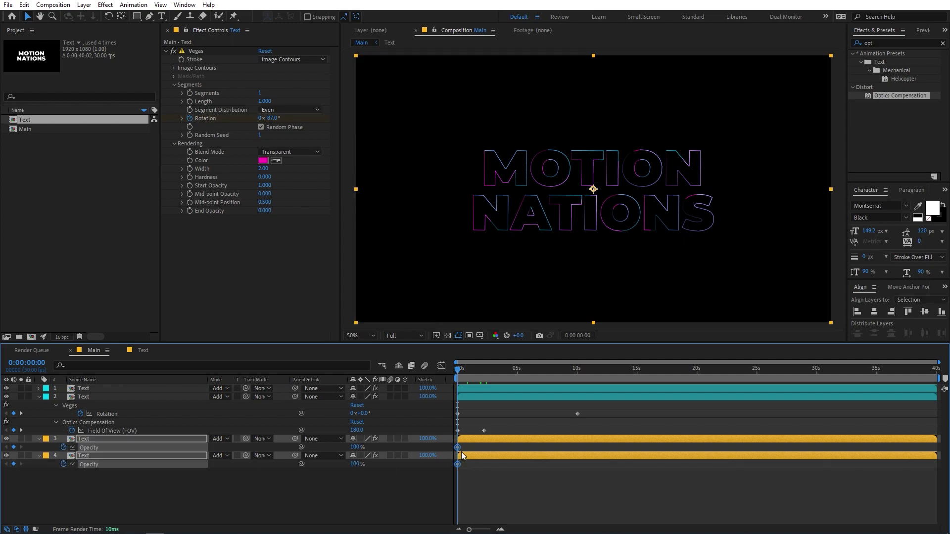
pyautogui.moveTo(462, 450); pyautogui.dragTo(473, 450)
pyautogui.moveTo(355, 463); pyautogui.dragTo(47, 473)
pyautogui.click(565, 494)
pyautogui.press('space')
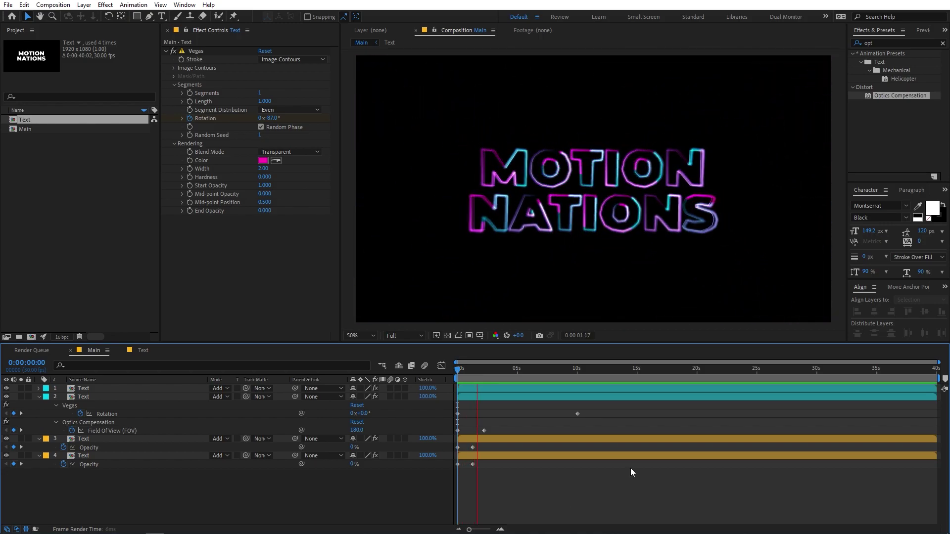
pyautogui.moveTo(472, 448); pyautogui.dragTo(470, 447)
# Add the Text composition to the Main timeline as the topmost layer.
pyautogui.moveTo(31, 119); pyautogui.dragTo(100, 386)
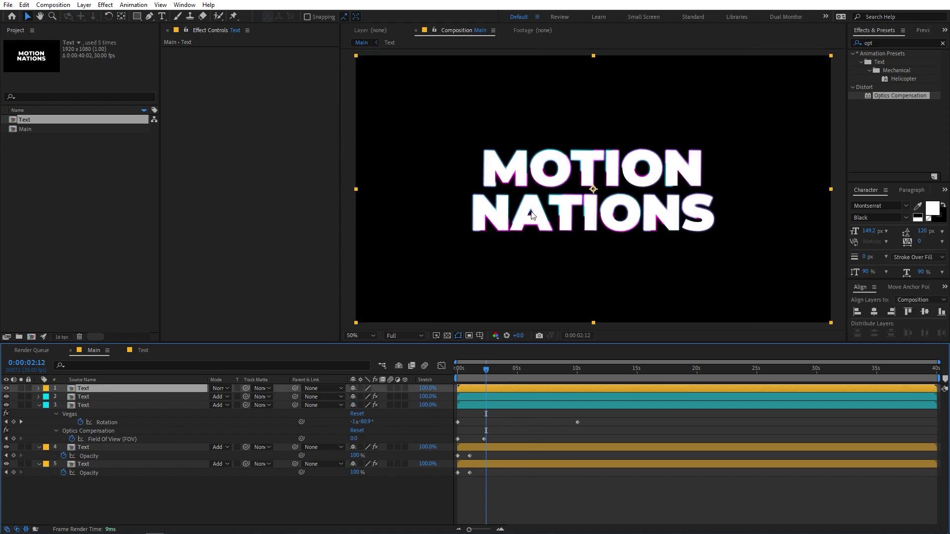
# Find the Linear Wipe transition effect and apply it to the topmost Text layer.
pyautogui.click(898, 46)
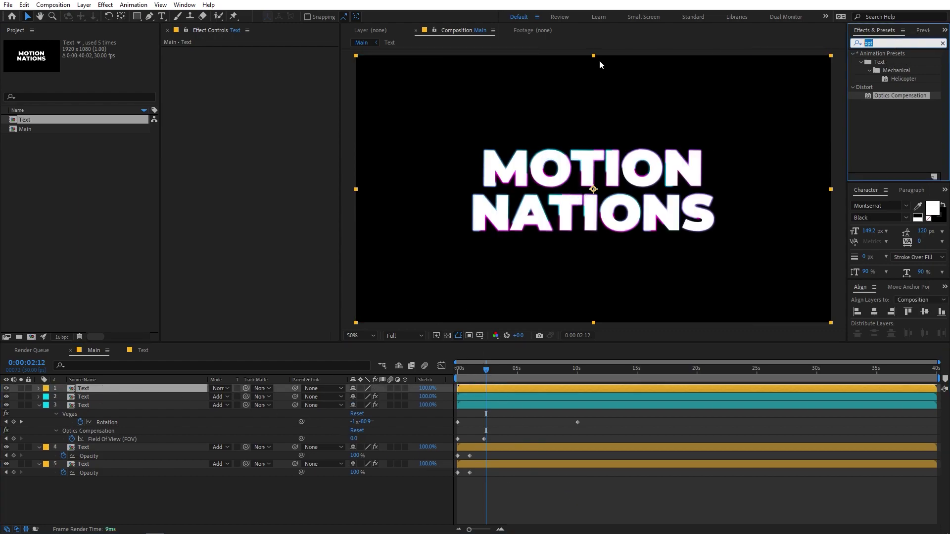
pyautogui.write('linea')
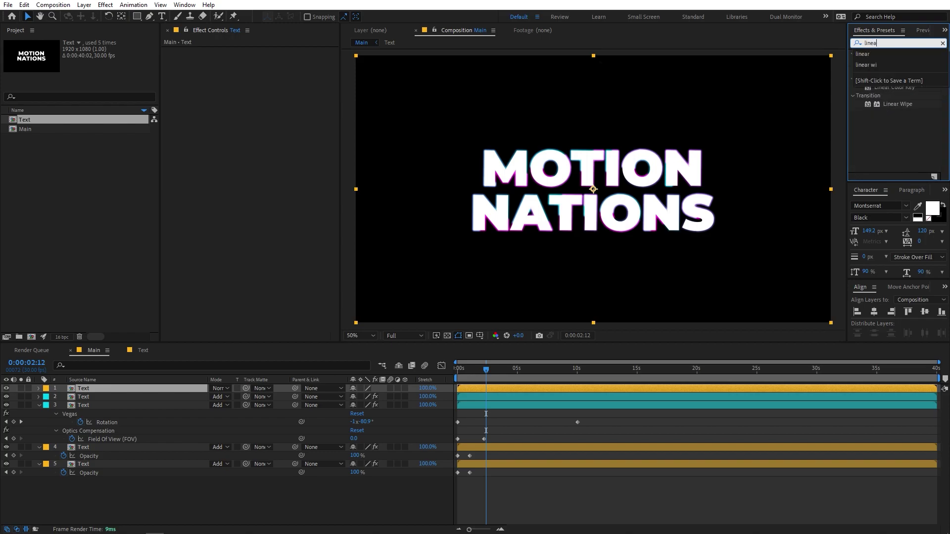
pyautogui.write('r')
pyautogui.moveTo(905, 108); pyautogui.dragTo(85, 392)
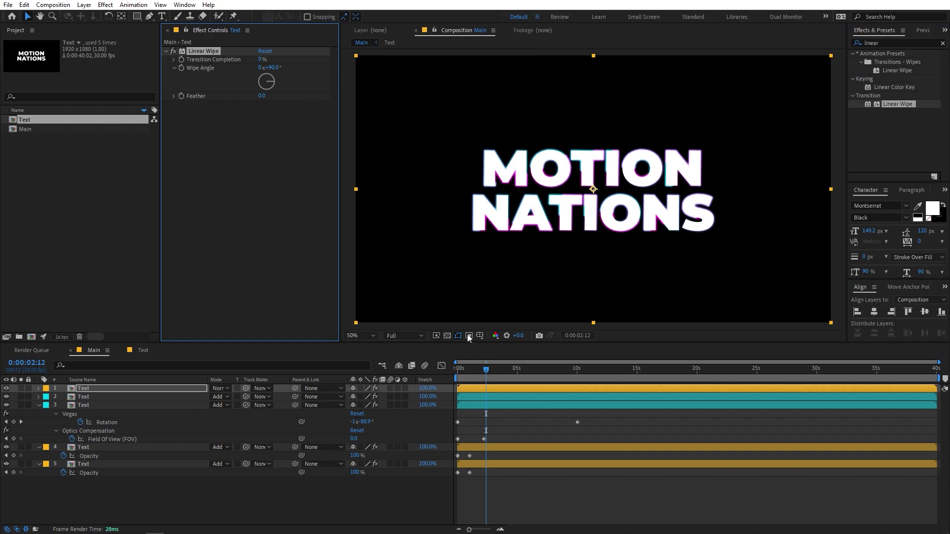
# Set the topmost Text layer's Linear Wipe to a wipe angle of -53° and a feather of 37.
pyautogui.moveTo(491, 369)
pyautogui.mouseDown()
pyautogui.moveTo(433, 378)
pyautogui.moveTo(479, 380)
pyautogui.mouseUp()
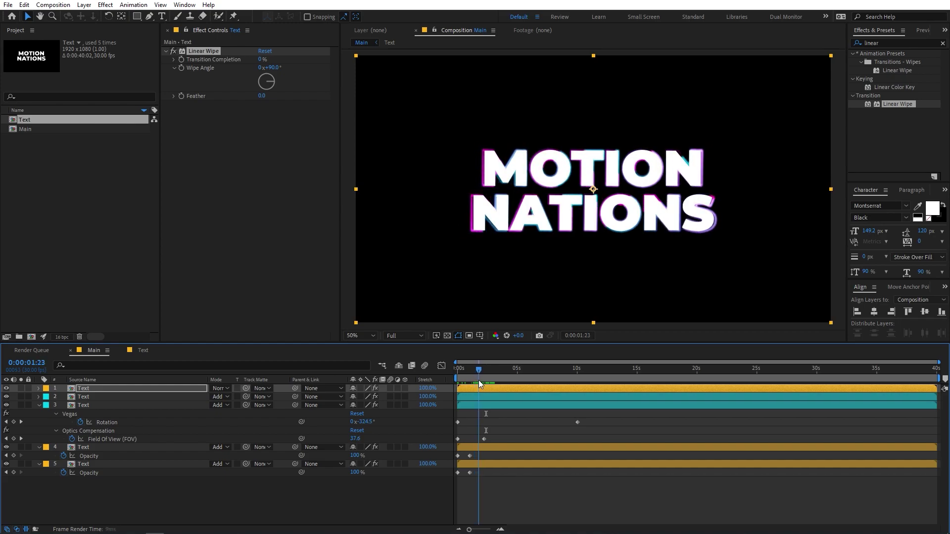
pyautogui.moveTo(261, 59); pyautogui.dragTo(212, 78)
pyautogui.moveTo(262, 96); pyautogui.dragTo(279, 98)
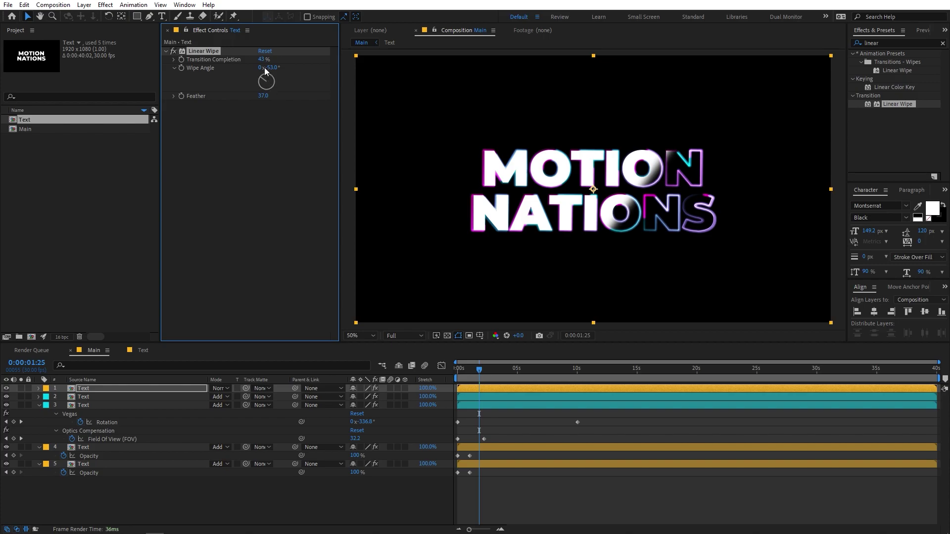
# Keyframe the Linear Wipe's Transition Completion from 100% at 0:00:01:25 to 0% at 0:00:03:07.
pyautogui.moveTo(261, 59); pyautogui.dragTo(323, 68)
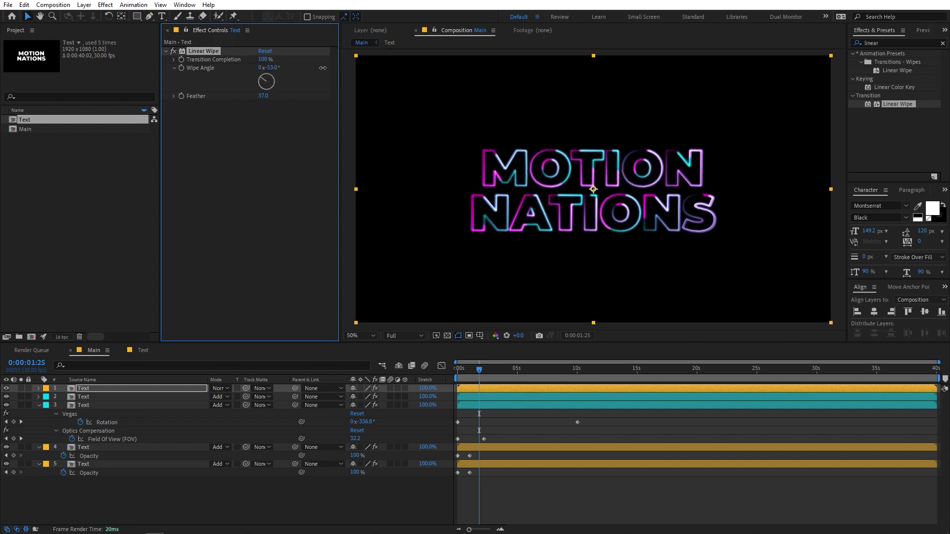
pyautogui.click(181, 59)
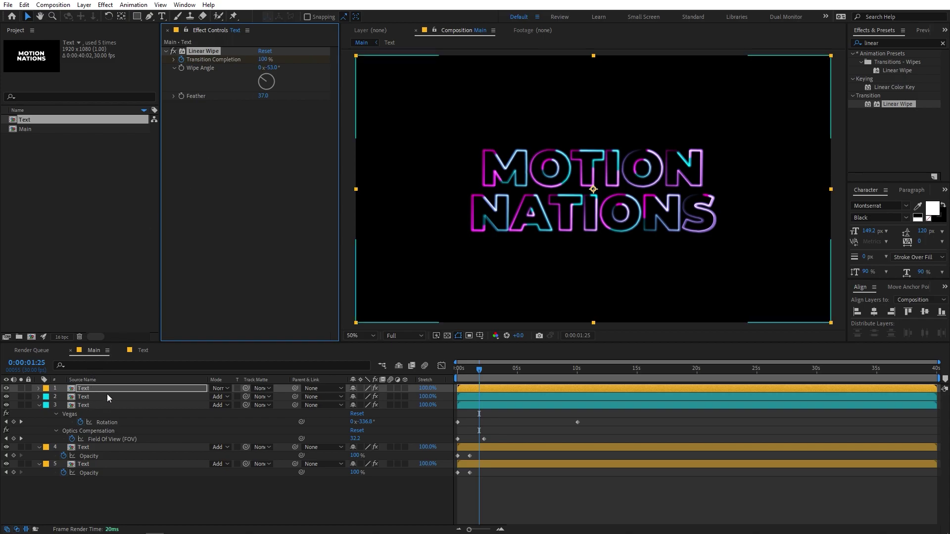
pyautogui.press('u')
pyautogui.moveTo(477, 369); pyautogui.dragTo(496, 370)
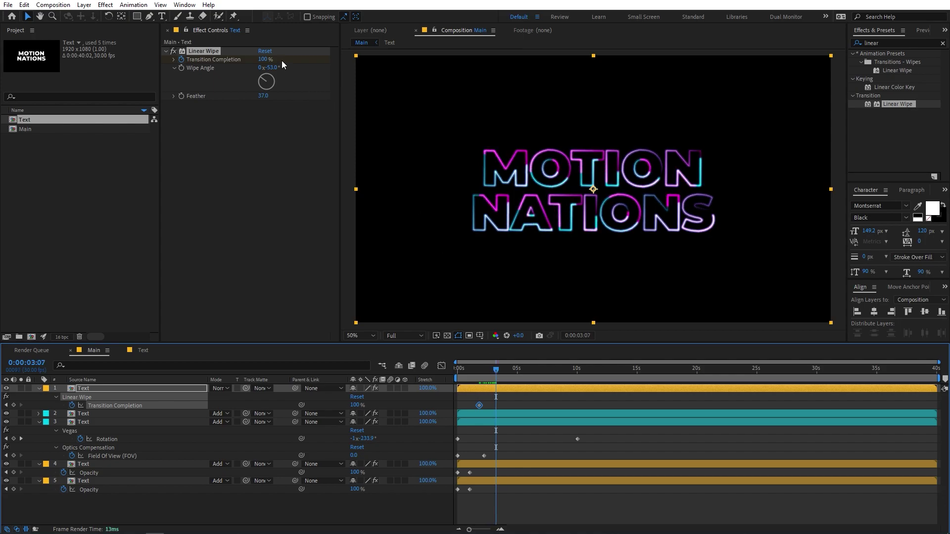
pyautogui.moveTo(263, 60); pyautogui.dragTo(238, 63)
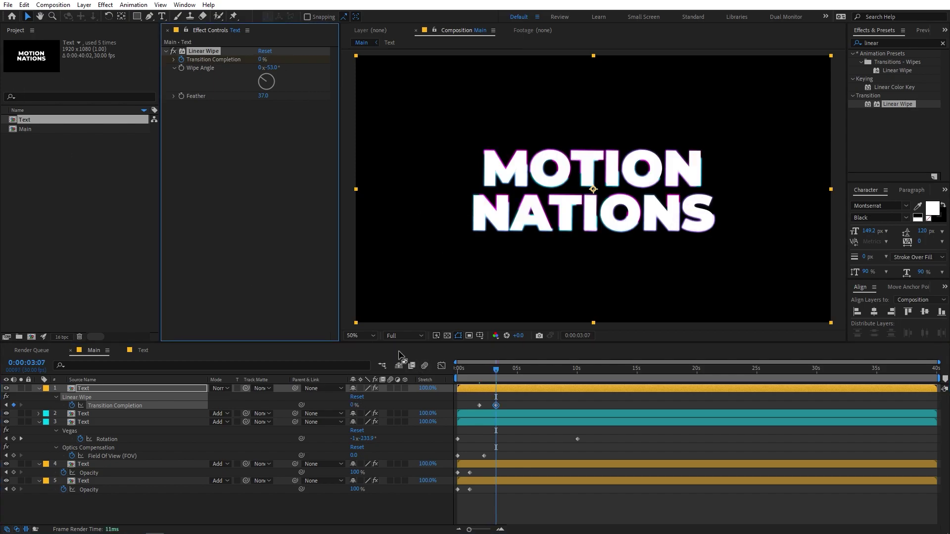
# Preview the wipe from the start and shift both Transition Completion keyframes about one second earlier.
pyautogui.click(455, 380)
pyautogui.press('space')
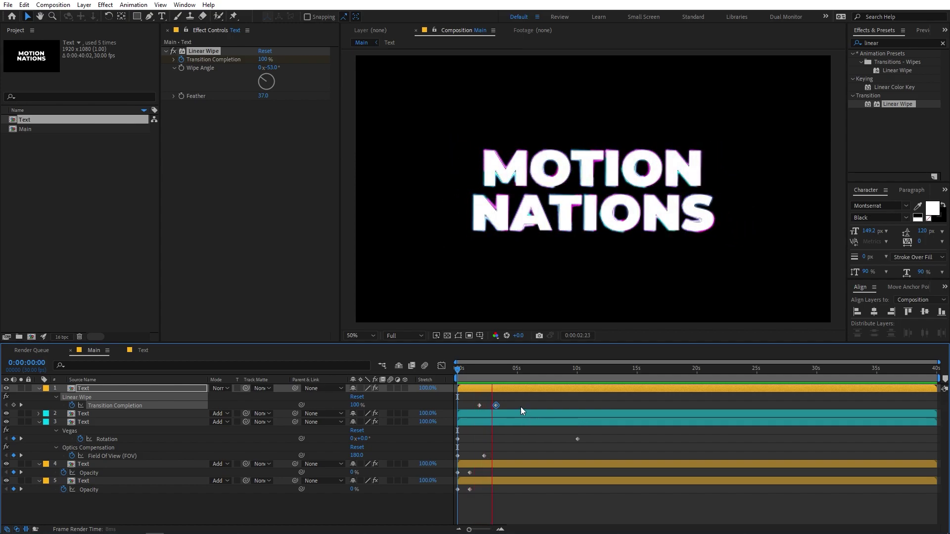
pyautogui.press('space')
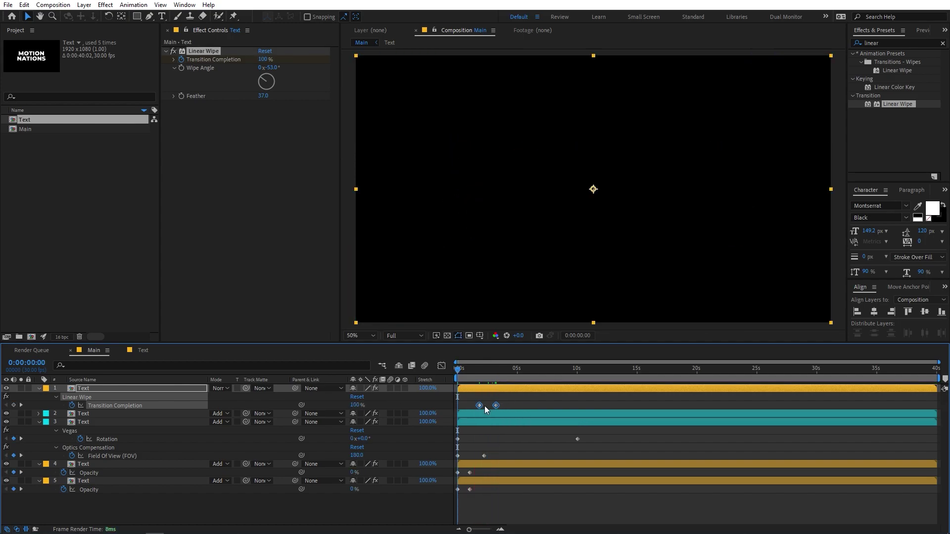
pyautogui.keyDown('shift'); pyautogui.click(479, 405); pyautogui.keyUp('shift')
pyautogui.moveTo(479, 406); pyautogui.dragTo(467, 407)
pyautogui.press('space')
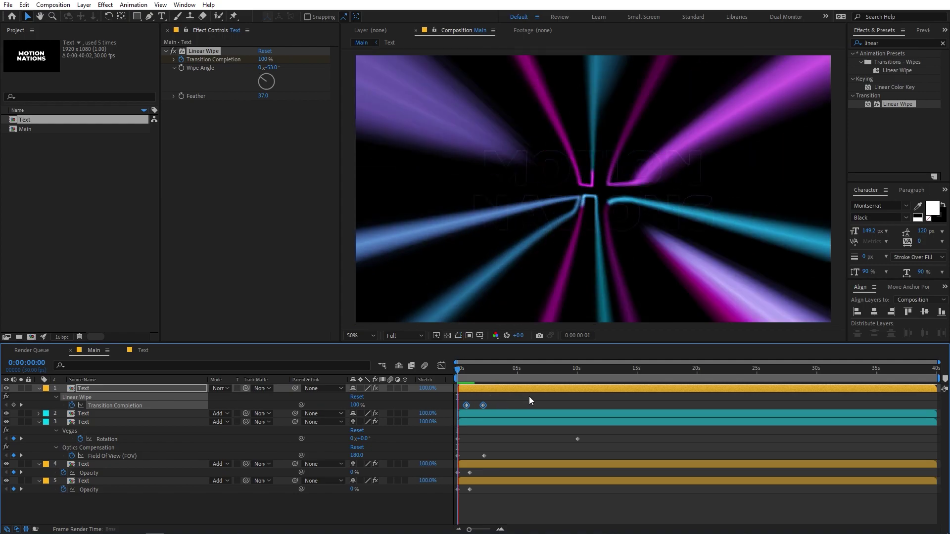
# Move the end Transition Completion keyframe slightly earlier to shorten the wipe, and preview the animation from the start.
pyautogui.click(515, 403)
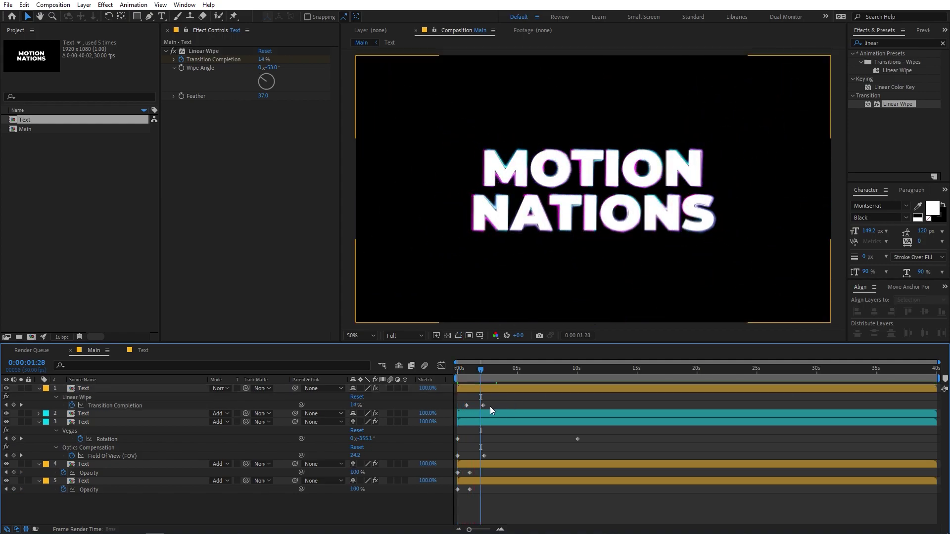
pyautogui.moveTo(484, 405); pyautogui.dragTo(479, 404)
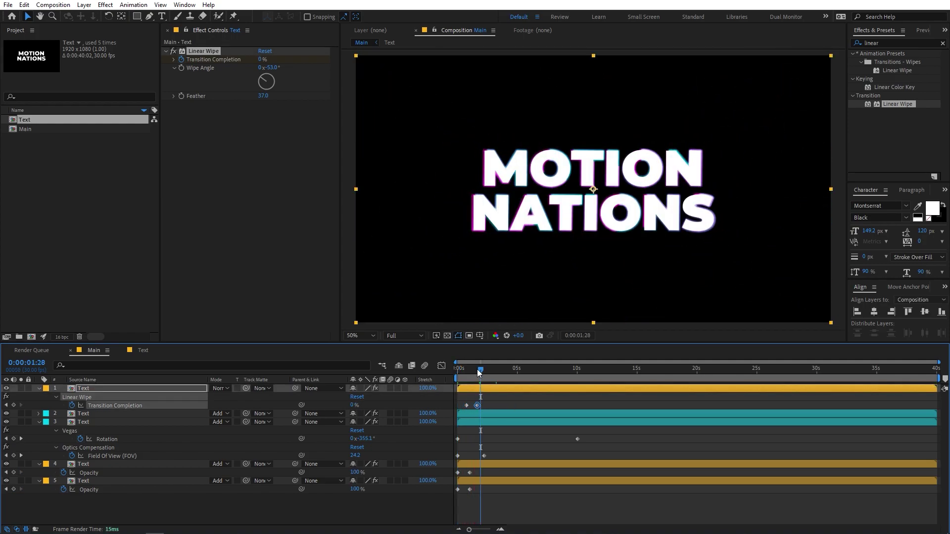
pyautogui.press('space')
pyautogui.scroll(4, 475, 405)
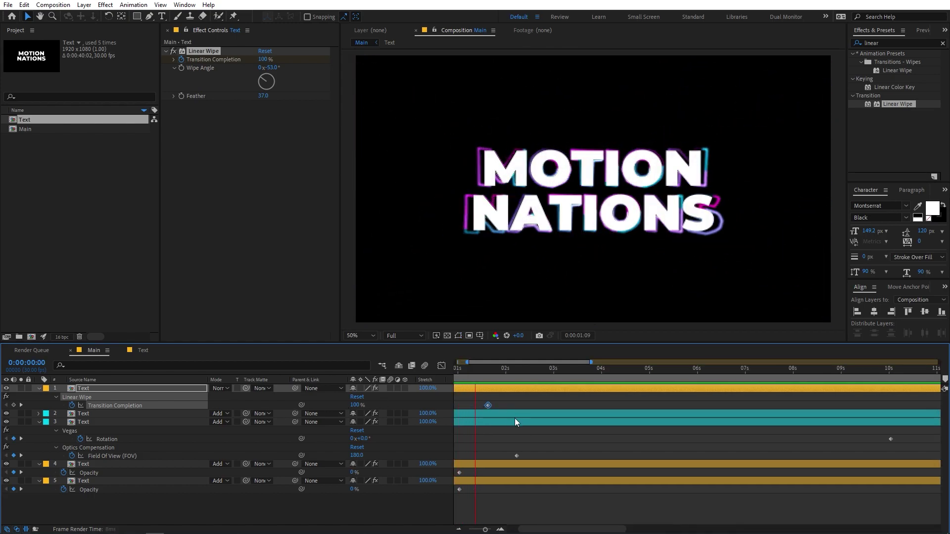
pyautogui.press('space')
pyautogui.press('space')
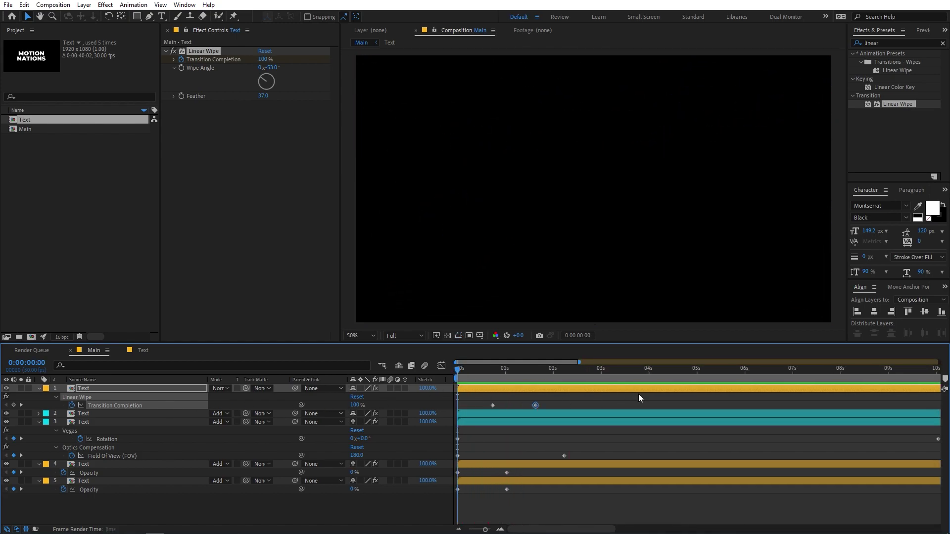
# Apply Glow with radius 28 and intensity 0.3 to the duplicated magenta Text layer, plus a duplicate Glow with radius 161 and intensity 0.6.
pyautogui.click(471, 370)
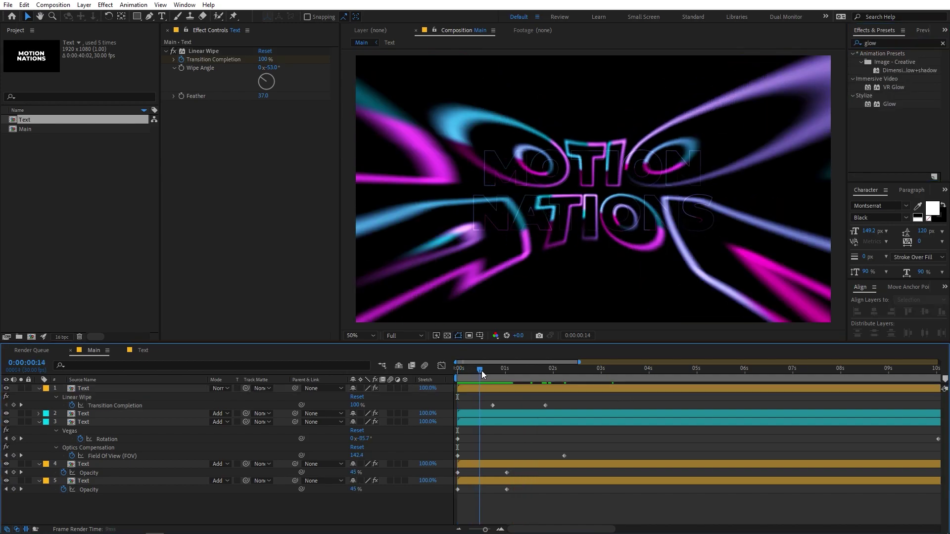
pyautogui.moveTo(482, 371); pyautogui.dragTo(490, 372)
pyautogui.moveTo(889, 104); pyautogui.dragTo(94, 414)
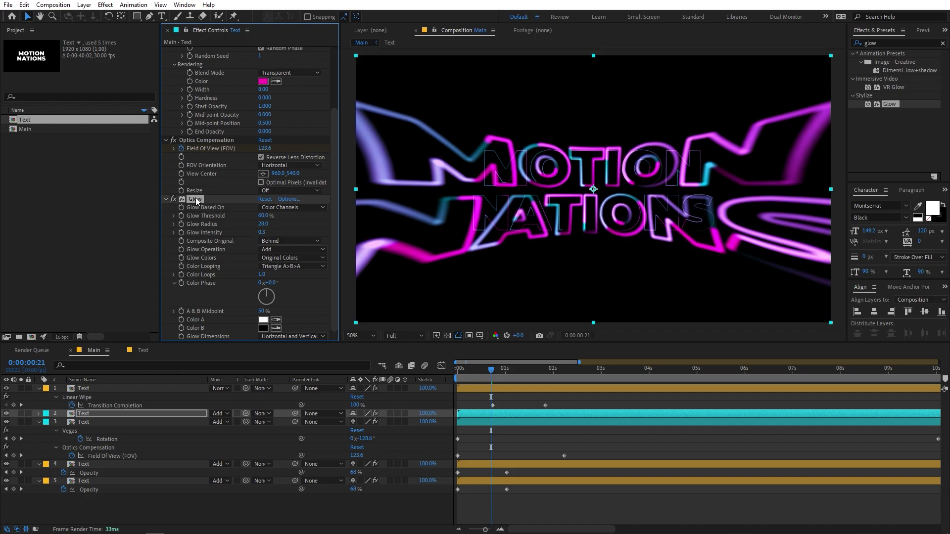
pyautogui.hotkey('ctrl', 'd')
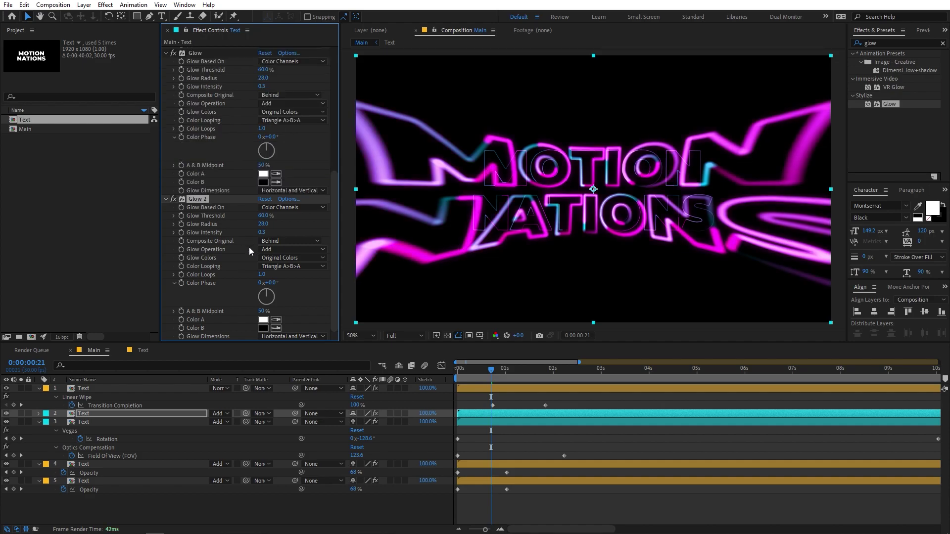
pyautogui.moveTo(262, 224); pyautogui.dragTo(327, 222)
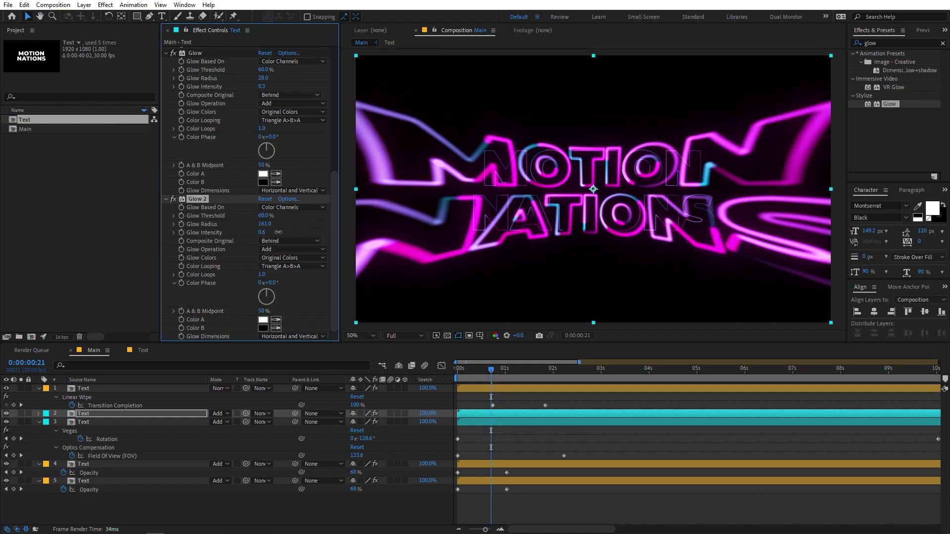
# Copy both Glow effects from the duplicated magenta Text layer onto the duplicated blue Text layer.
pyautogui.scroll(3, 202, 169)
pyautogui.click(192, 122)
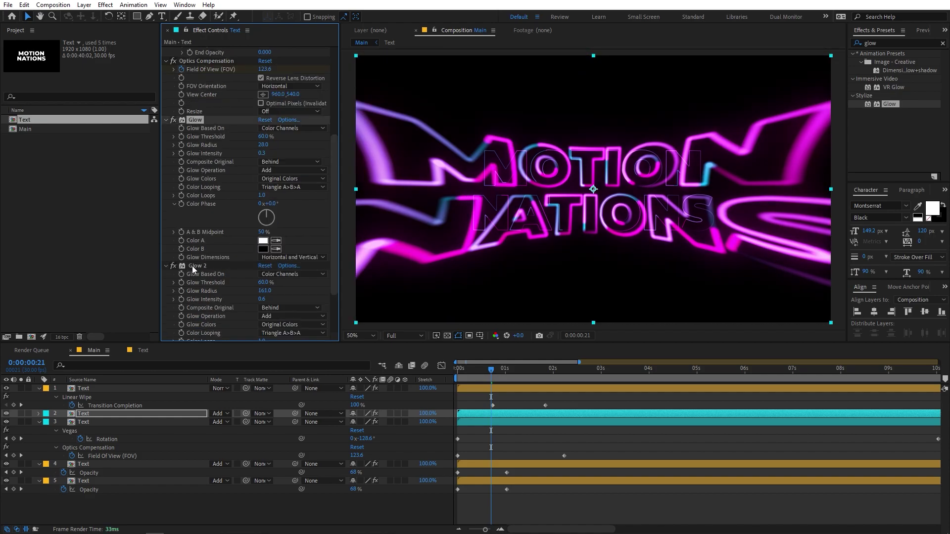
pyautogui.keyDown('ctrl'); pyautogui.click(199, 267); pyautogui.keyUp('ctrl')
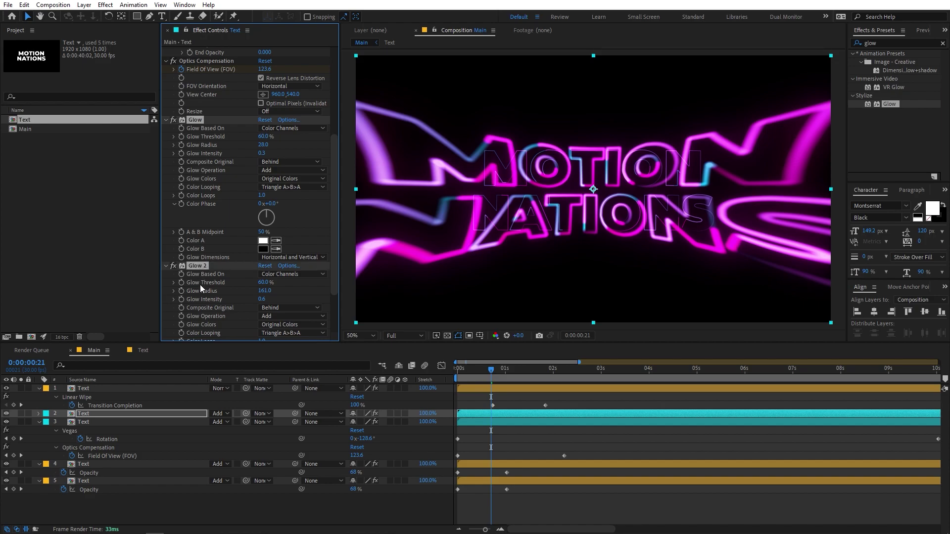
pyautogui.click(99, 421)
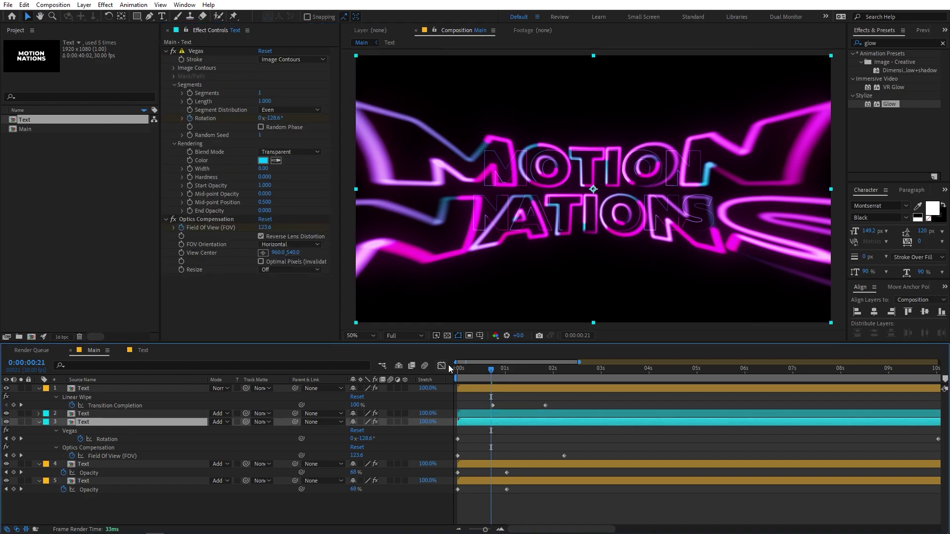
pyautogui.hotkey('ctrl', 'v')
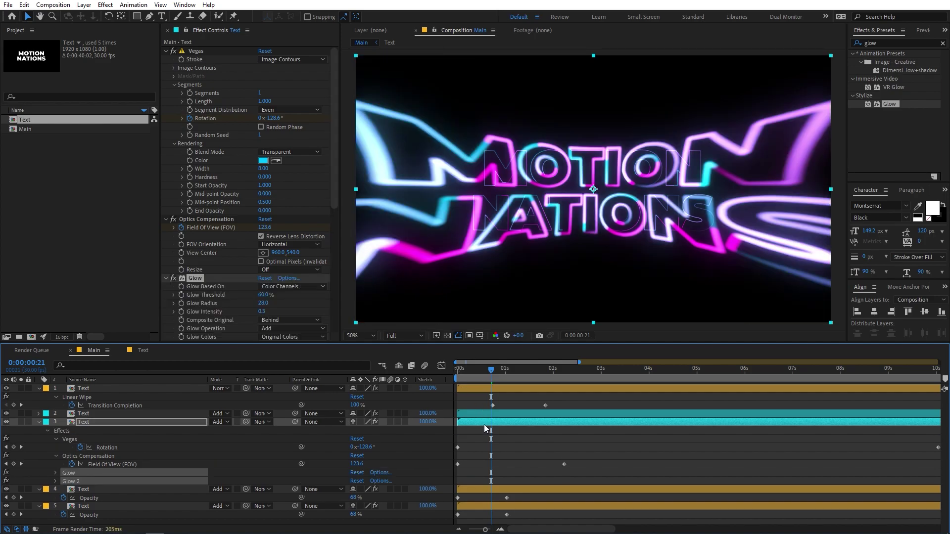
# Paste both Glow effects onto the two original Text layers at 0 s and preview the animation.
pyautogui.click(477, 368)
pyautogui.press('Home')
pyautogui.click(99, 488)
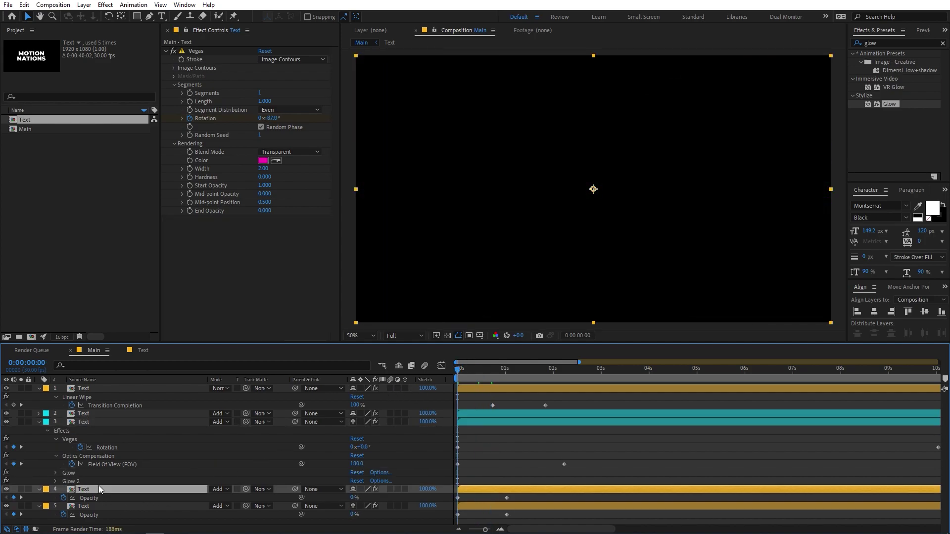
pyautogui.keyDown('shift'); pyautogui.click(103, 509); pyautogui.keyUp('shift')
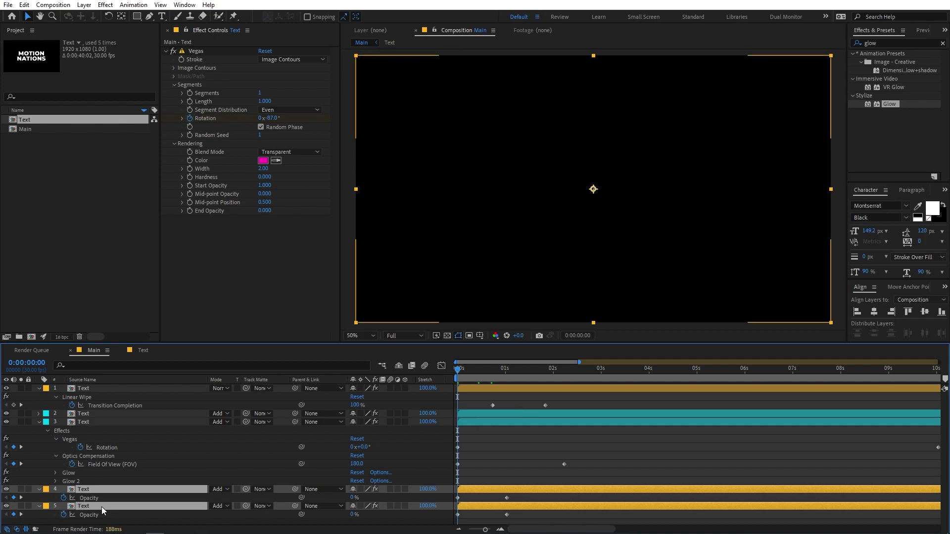
pyautogui.hotkey('ctrl', 'v')
pyautogui.press('space')
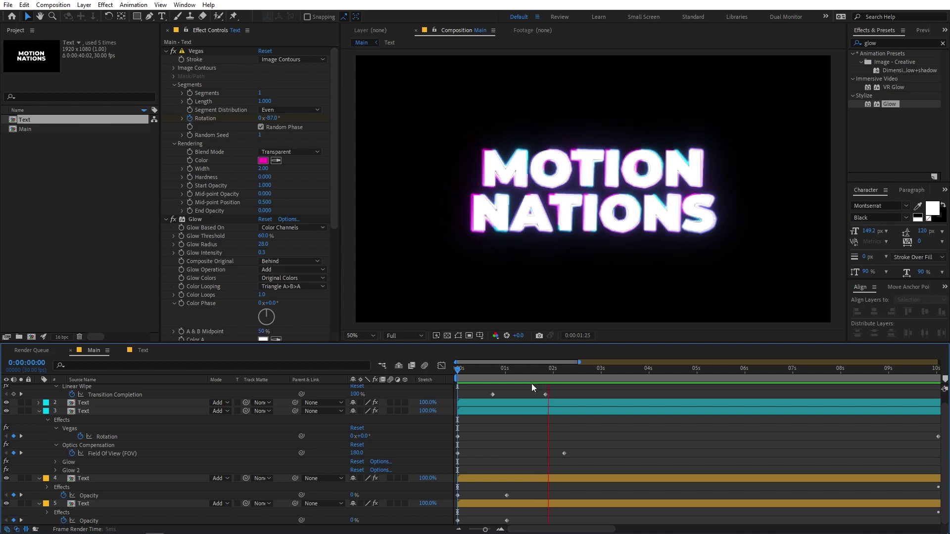
pyautogui.press('space')
# Collapse the expanded properties of all the Text layers in the Main timeline.
pyautogui.click(491, 406)
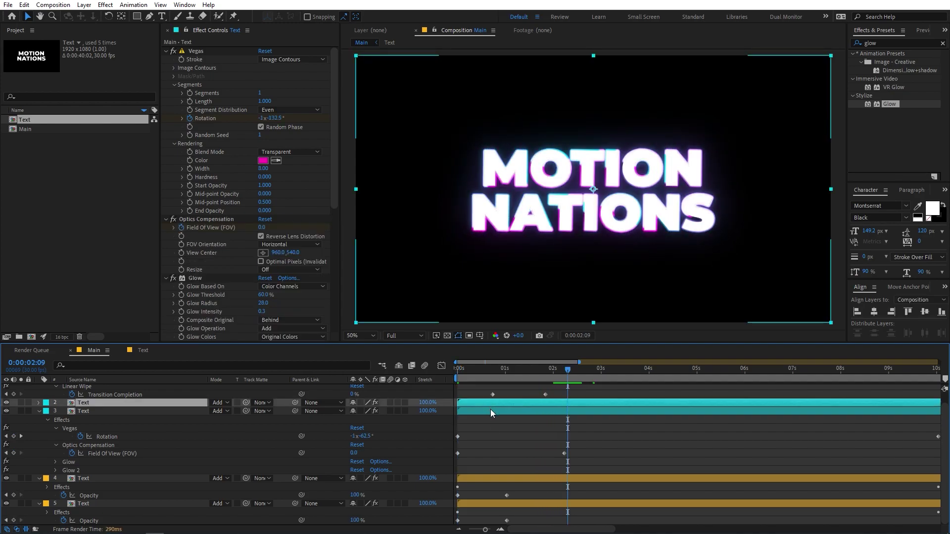
pyautogui.keyDown('shift'); pyautogui.click(491, 409); pyautogui.keyUp('shift')
pyautogui.hotkey('ctrl', 'a')
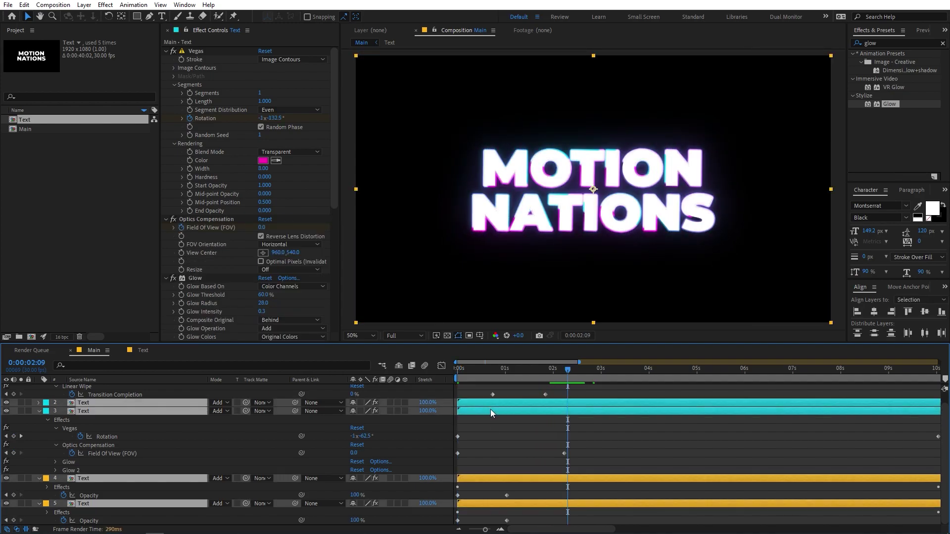
pyautogui.press('u')
pyautogui.click(551, 469)
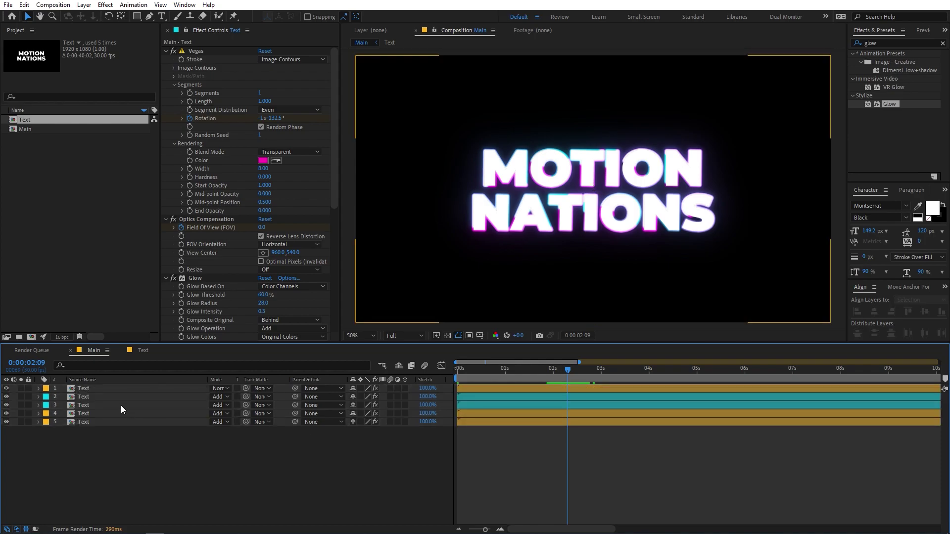
# Preview, and keyframe the Opacity of the two duplicated Vegas Text layers from 100% at 0:00:01:22 to 0% at 0:00:02:16.
pyautogui.click(79, 398)
pyautogui.keyDown('shift'); pyautogui.click(82, 407); pyautogui.keyUp('shift')
pyautogui.press('t')
pyautogui.moveTo(543, 378); pyautogui.dragTo(457, 378)
pyautogui.press('space')
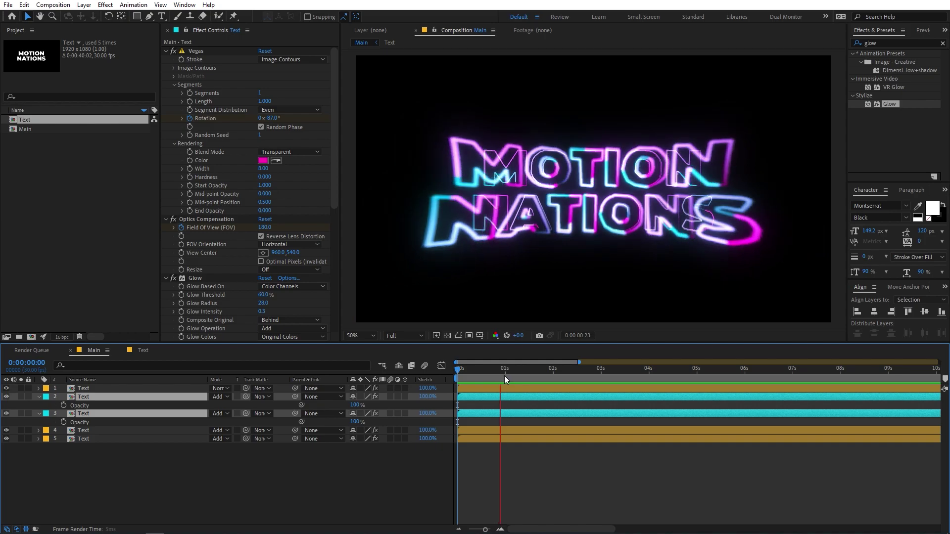
pyautogui.press('space')
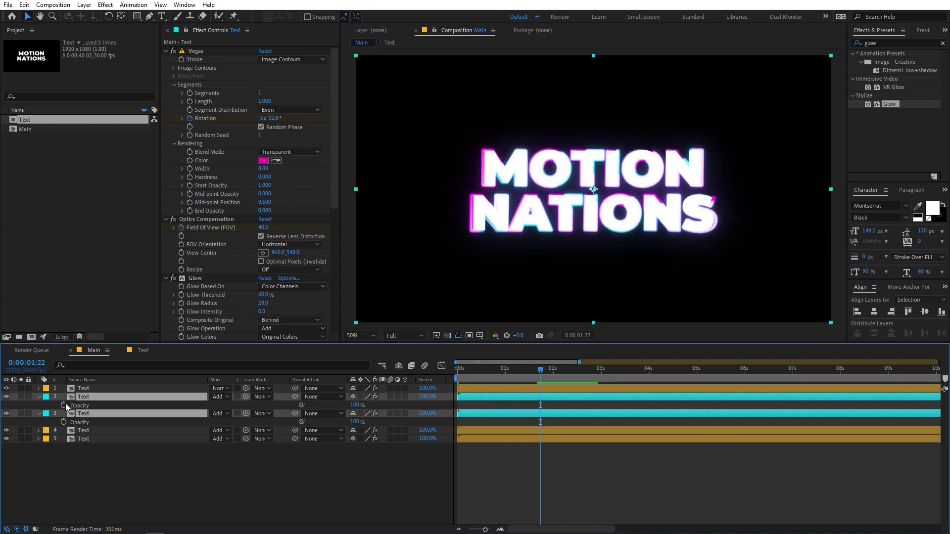
pyautogui.click(64, 405)
pyautogui.click(64, 422)
pyautogui.moveTo(552, 375); pyautogui.dragTo(580, 378)
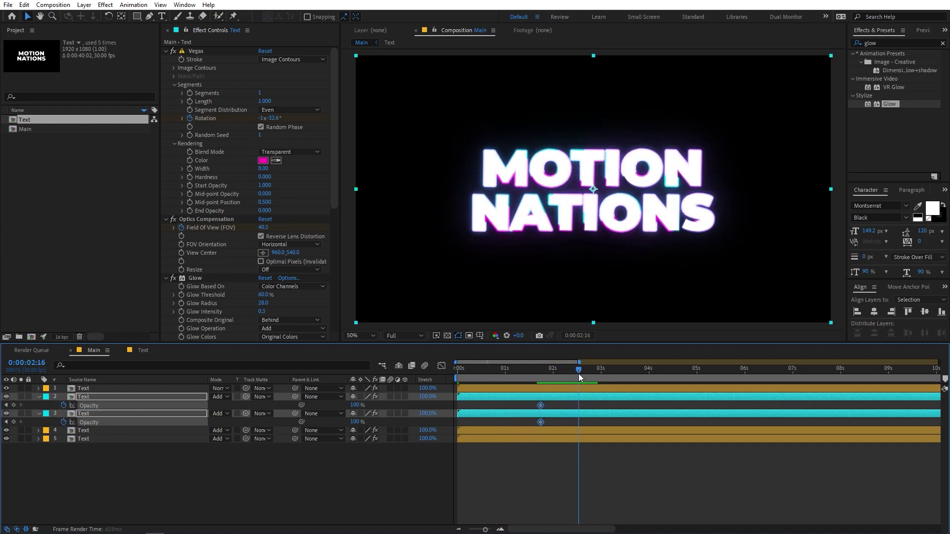
pyautogui.moveTo(355, 405); pyautogui.dragTo(10, 413)
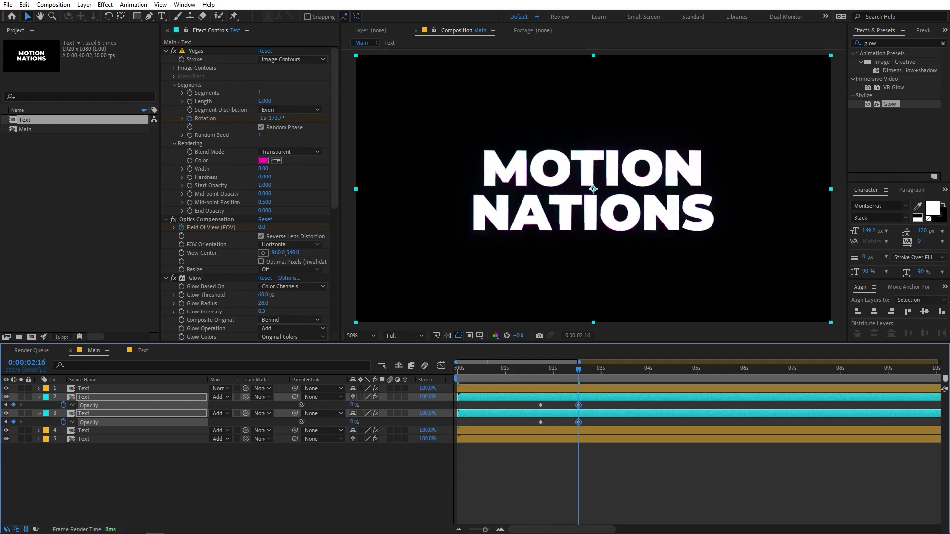
pyautogui.moveTo(589, 374); pyautogui.dragTo(540, 377)
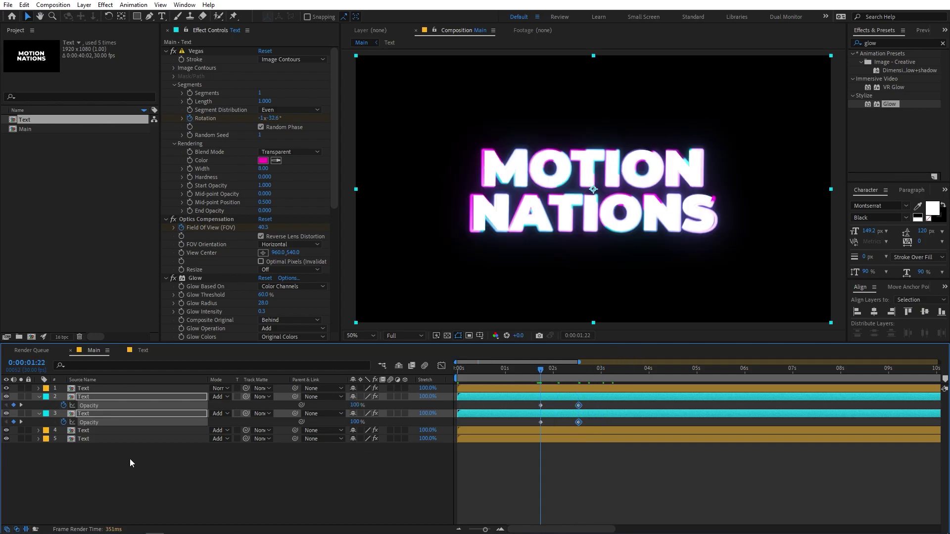
# Keyframe the Opacity of the two original Vegas Text layers from 100% at 0:00:01:22 to 0% at 0:00:02:16, and preview the fade.
pyautogui.click(92, 430)
pyautogui.keyDown('shift'); pyautogui.click(90, 439); pyautogui.keyUp('shift')
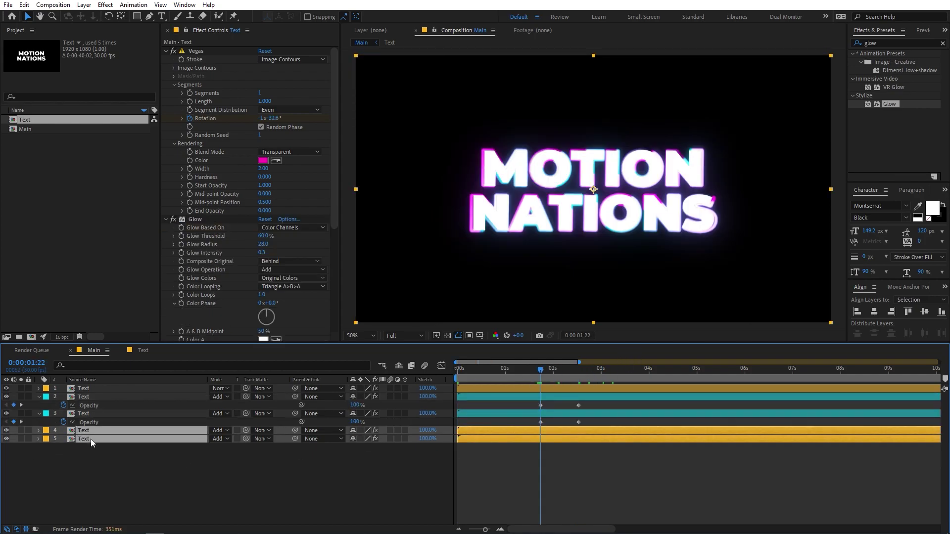
pyautogui.press('u')
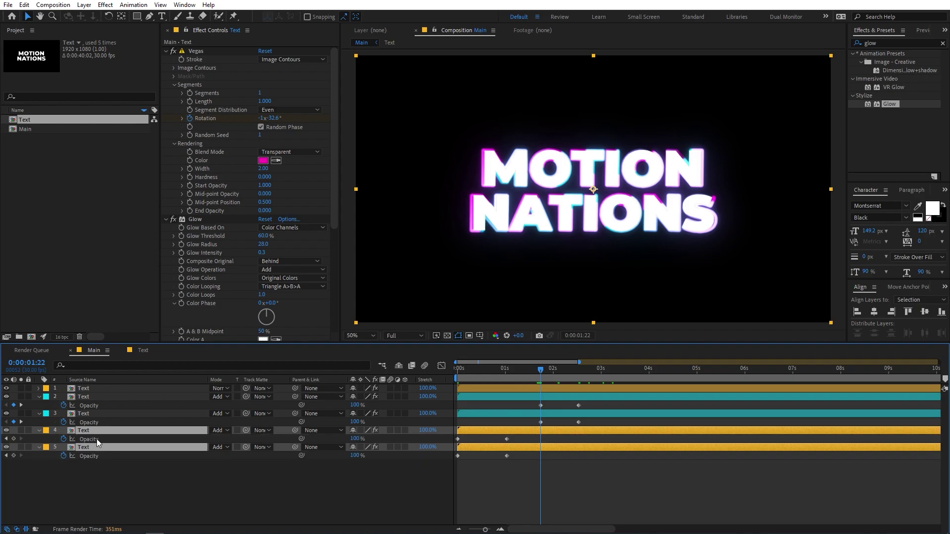
pyautogui.click(14, 439)
pyautogui.click(578, 369)
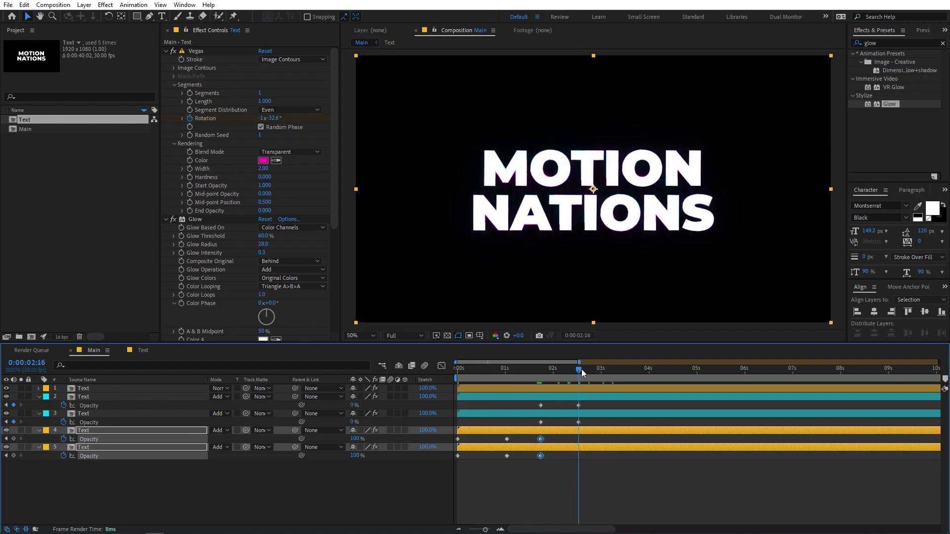
pyautogui.click(355, 439)
pyautogui.write('0')
pyautogui.press('Return')
pyautogui.press('space')
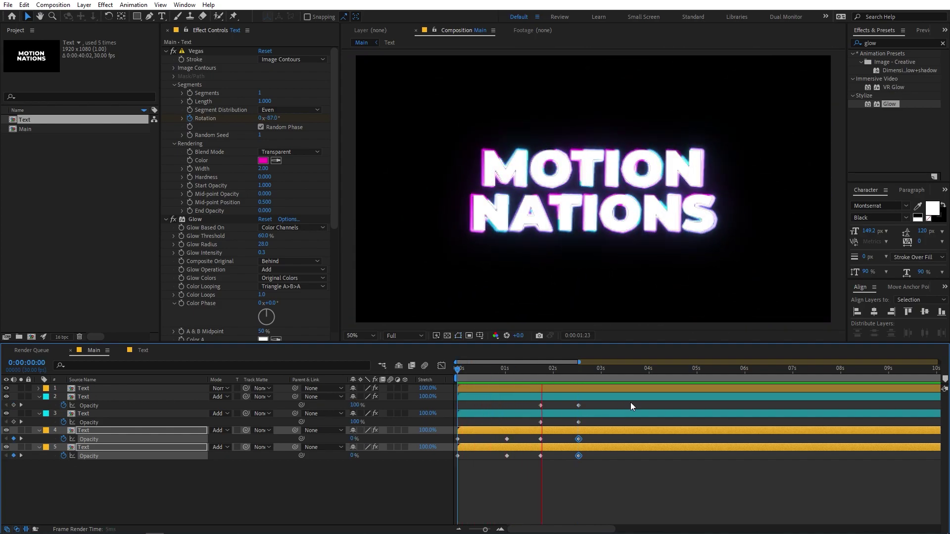
pyautogui.press('space')
pyautogui.click(567, 473)
pyautogui.press('space')
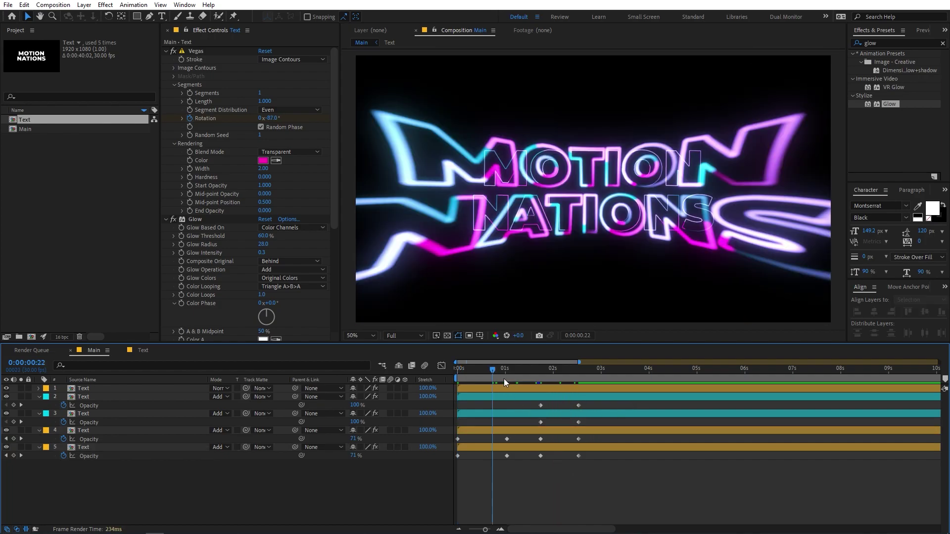
# Add a null object to the Main composition and parent all five Text layers to it.
pyautogui.rightClick(136, 494)
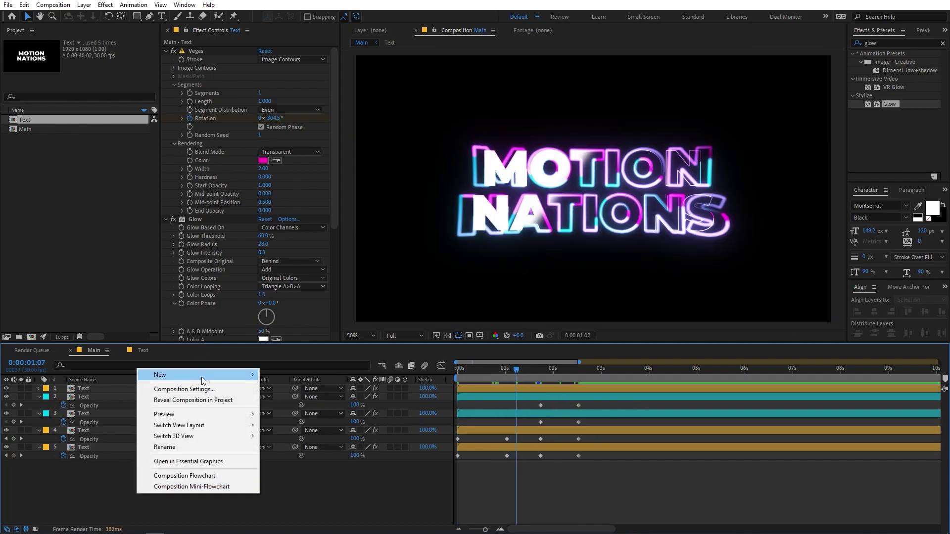
pyautogui.moveTo(201, 376)
pyautogui.click(289, 432)
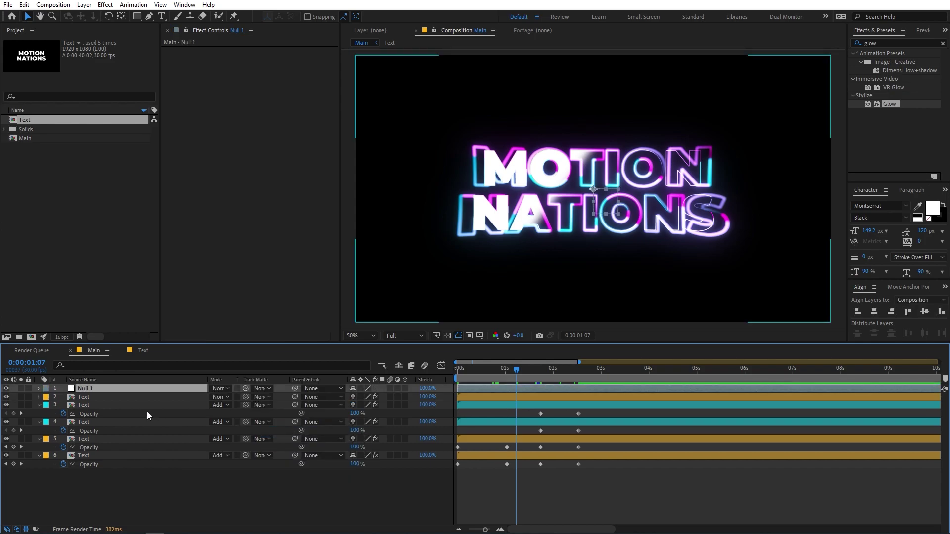
pyautogui.click(90, 396)
pyautogui.keyDown('shift'); pyautogui.click(97, 456); pyautogui.keyUp('shift')
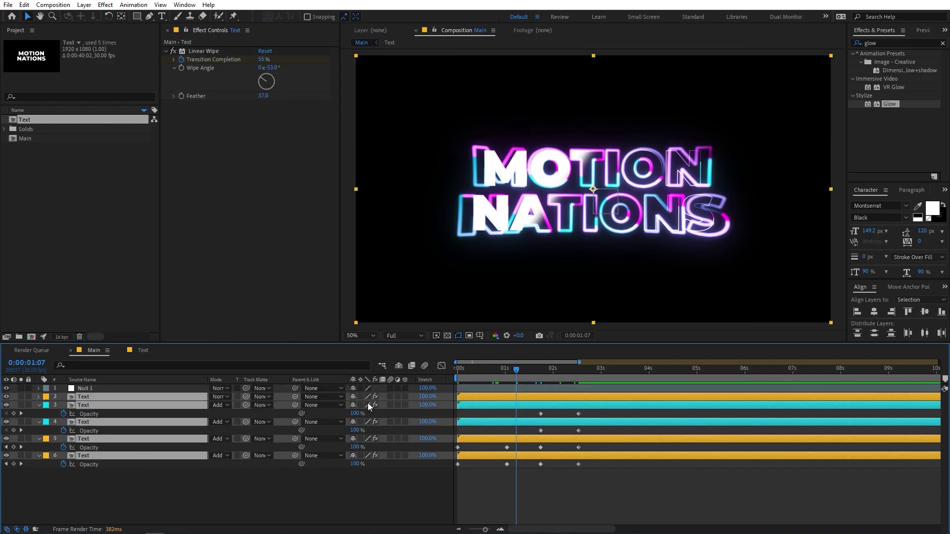
pyautogui.moveTo(295, 394); pyautogui.dragTo(88, 388)
# Apply two Slider Control effects to the null layer.
pyautogui.click(88, 388)
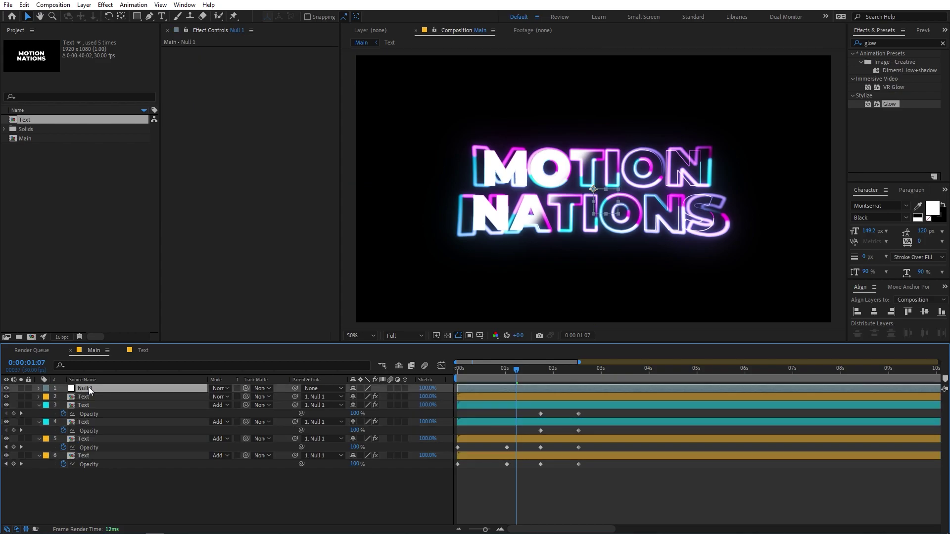
pyautogui.click(896, 42)
pyautogui.write('slide')
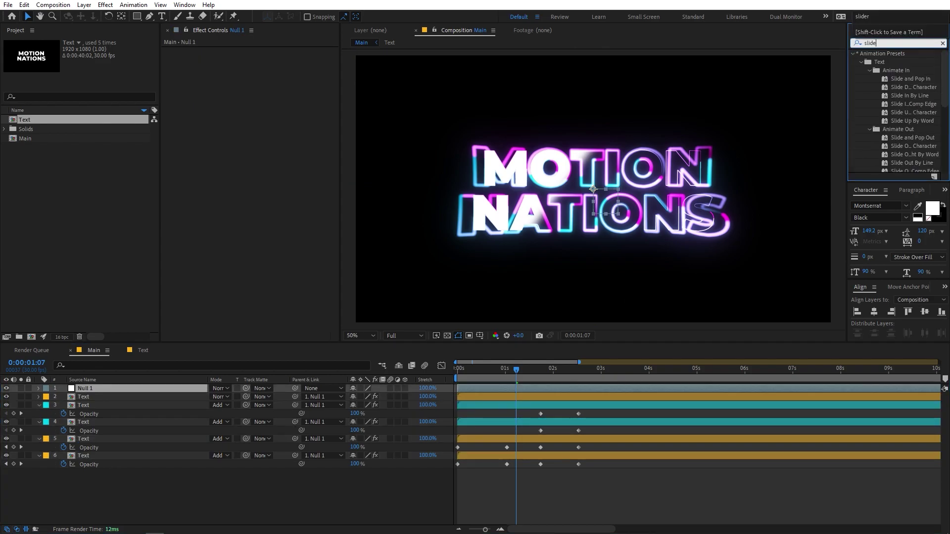
pyautogui.write('r')
pyautogui.moveTo(896, 64); pyautogui.dragTo(83, 389)
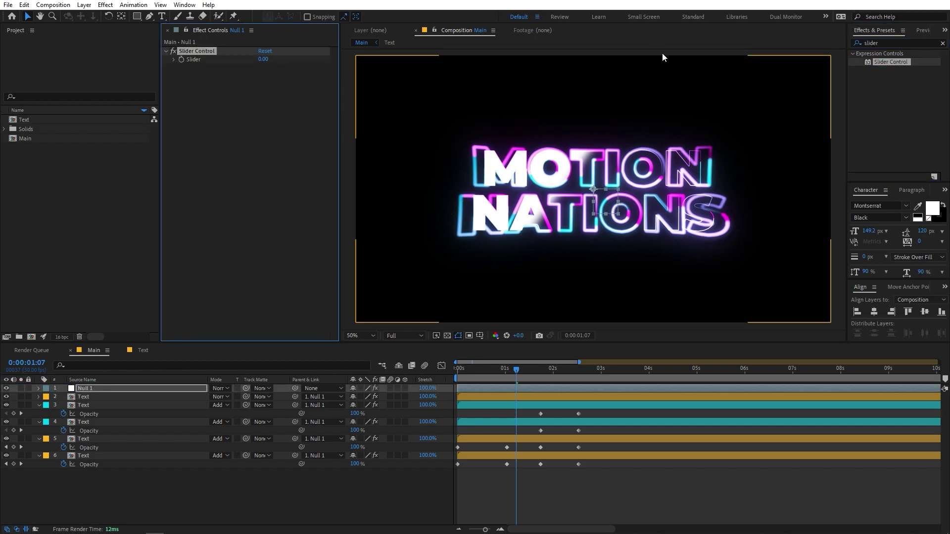
pyautogui.moveTo(893, 65); pyautogui.dragTo(258, 174)
# Give the null's Position a wiggle() expression with Slider Control as frequency and Slider Control 2 as amplitude.
pyautogui.click(121, 389)
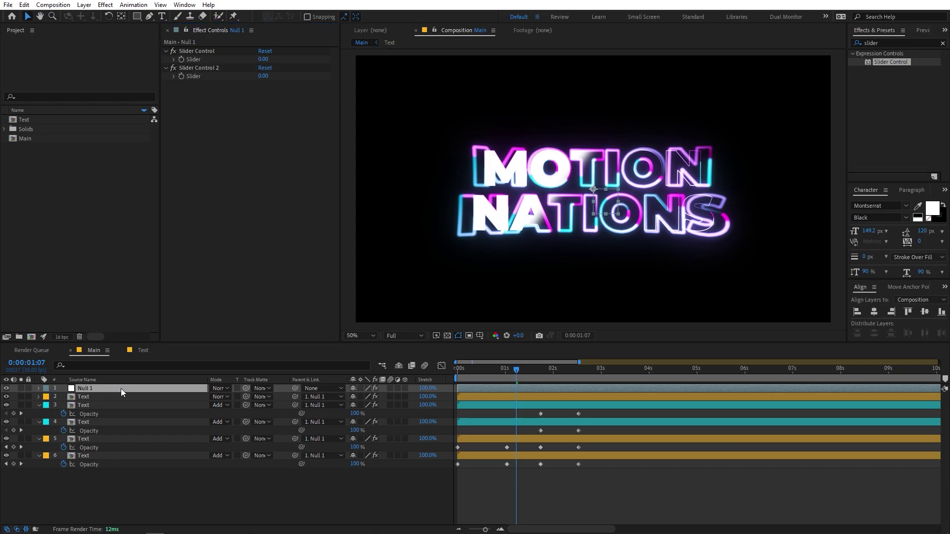
pyautogui.press('p')
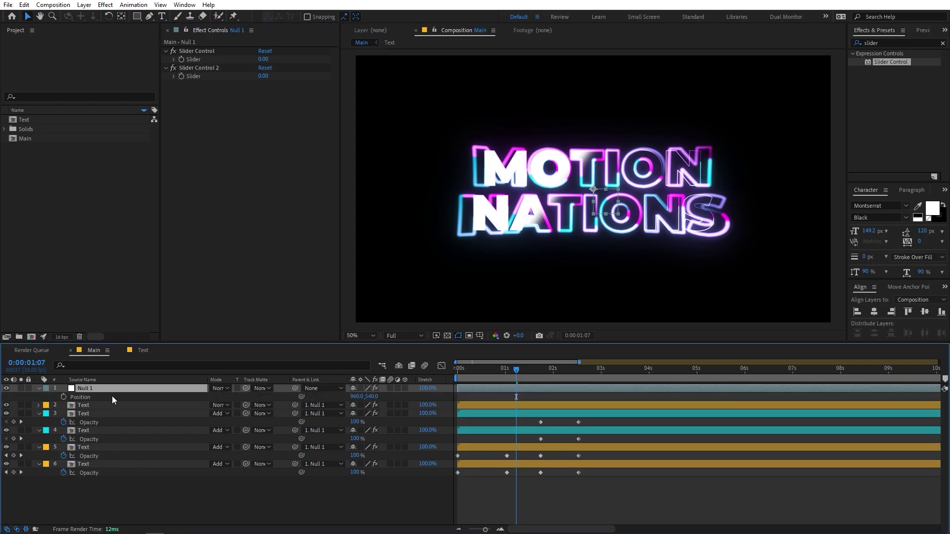
pyautogui.keyDown('alt'); pyautogui.click(63, 397); pyautogui.keyUp('alt')
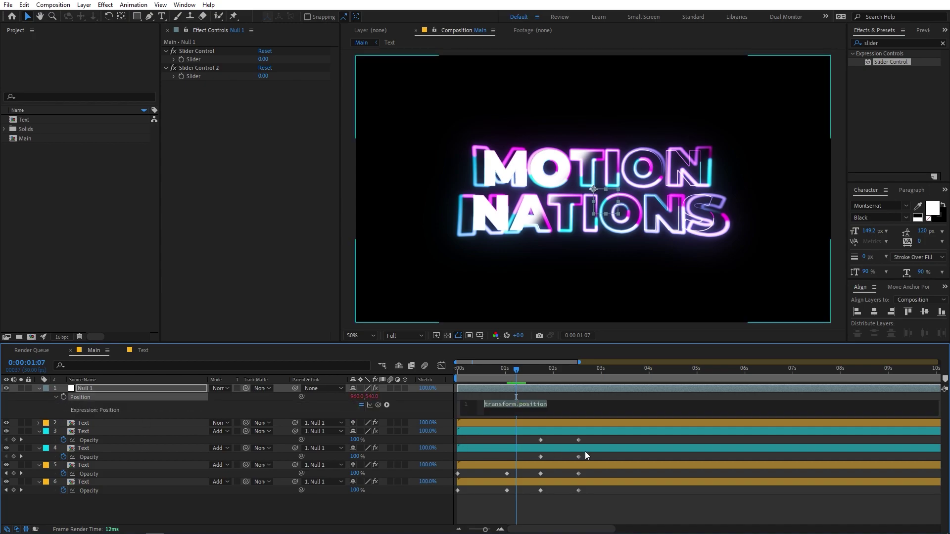
pyautogui.write('wiggle(')
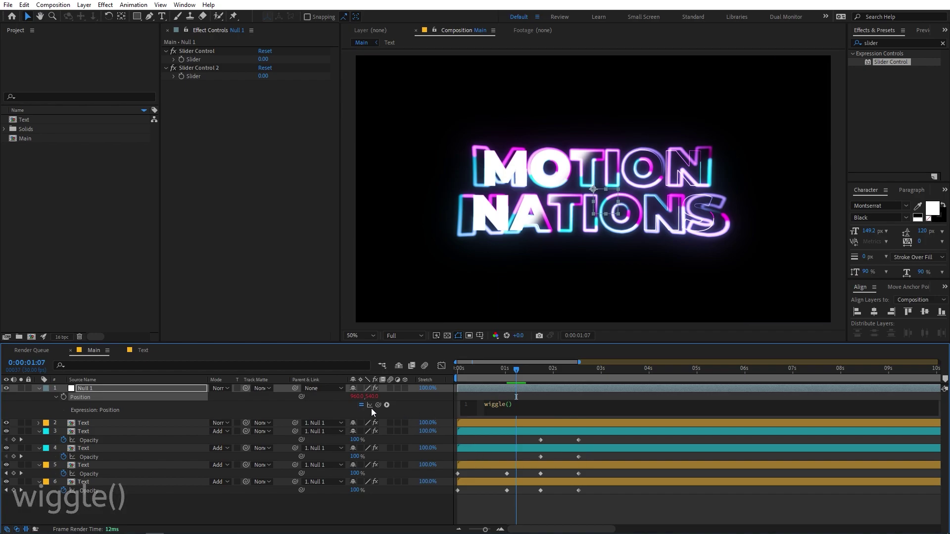
pyautogui.moveTo(381, 404); pyautogui.dragTo(194, 60)
pyautogui.write(',')
pyautogui.moveTo(378, 405); pyautogui.dragTo(212, 75)
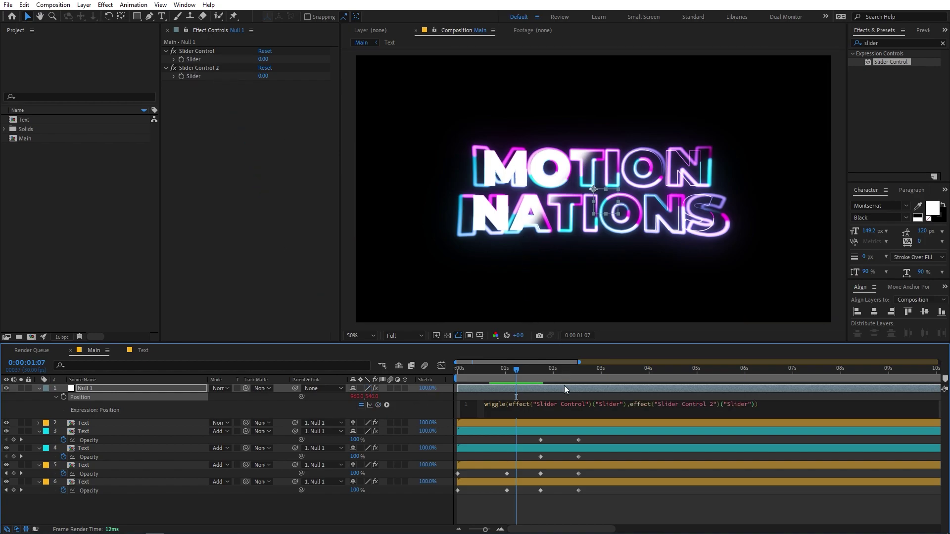
pyautogui.click(517, 373)
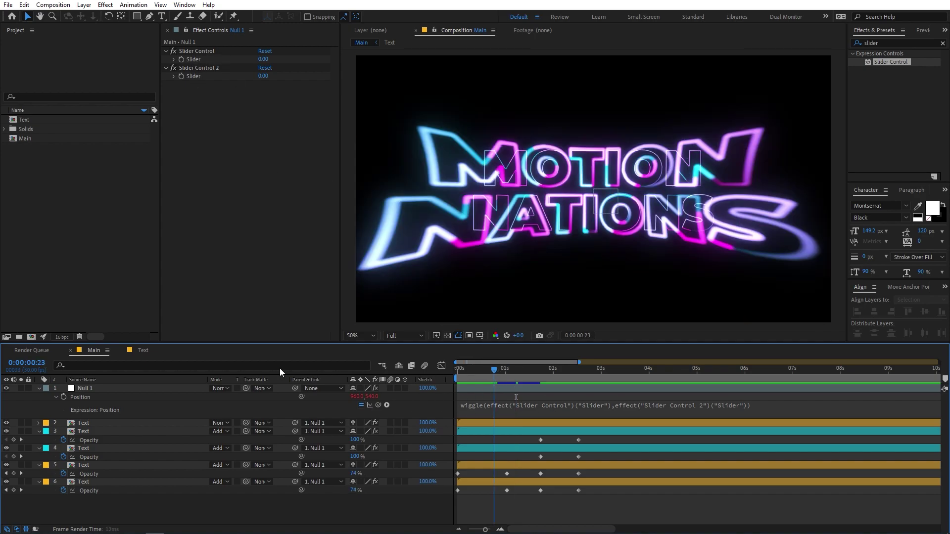
# Keyframe the null's sliders at 0 s, with Slider Control at 80 and Slider Control 2 at 50.
pyautogui.press('Home')
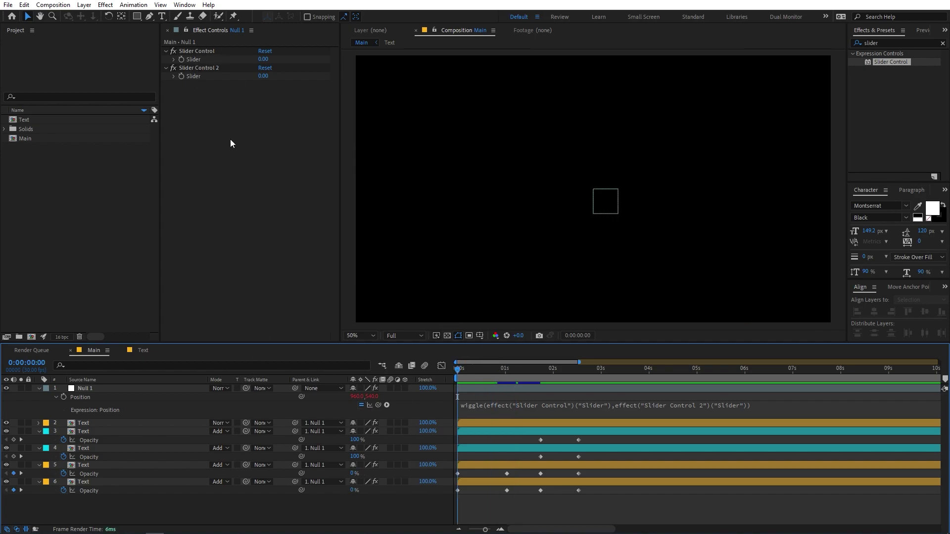
pyautogui.click(180, 59)
pyautogui.click(180, 77)
pyautogui.click(261, 59)
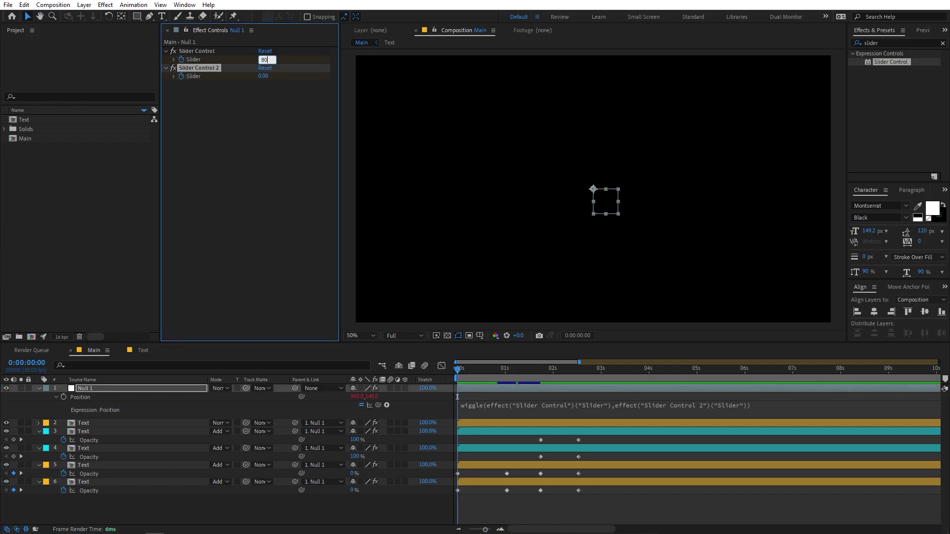
pyautogui.press('Return')
pyautogui.click(261, 76)
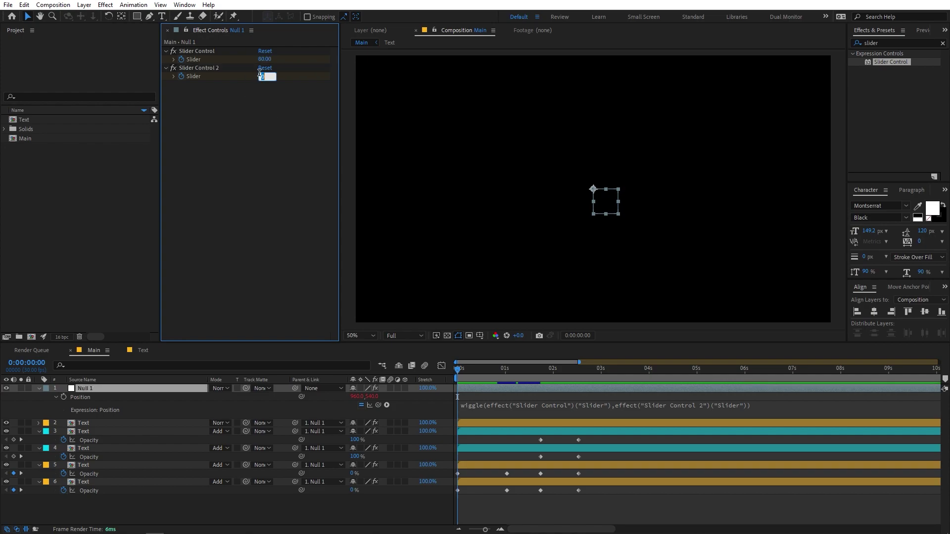
pyautogui.write('50')
pyautogui.press('Return')
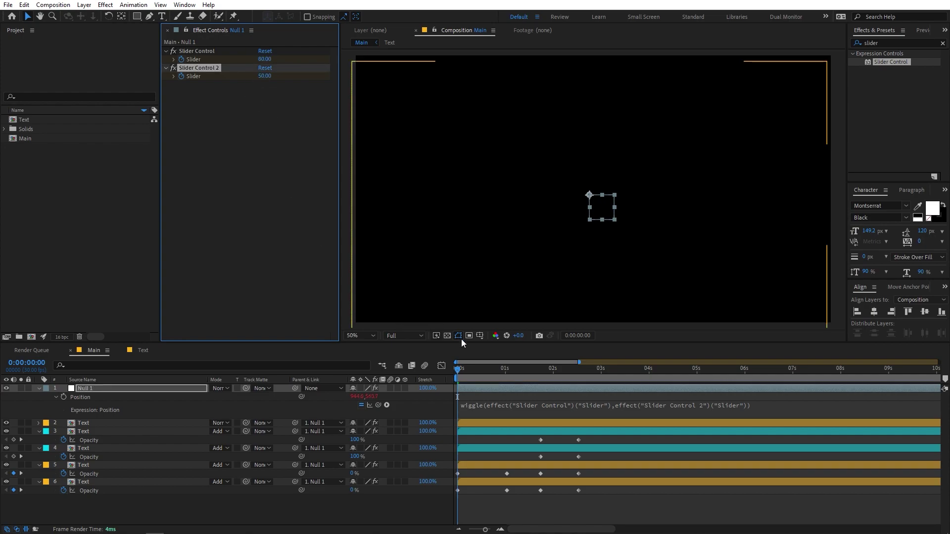
# Keyframe both of the null's sliders to 0 at 0:00:01:00 and preview the shake.
pyautogui.click(482, 390)
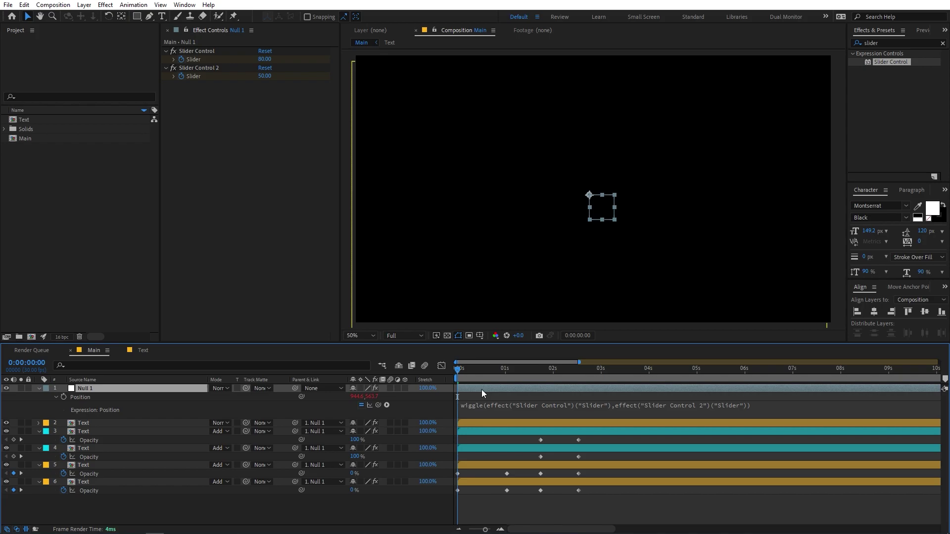
pyautogui.press('e')
pyautogui.moveTo(480, 375); pyautogui.dragTo(505, 377)
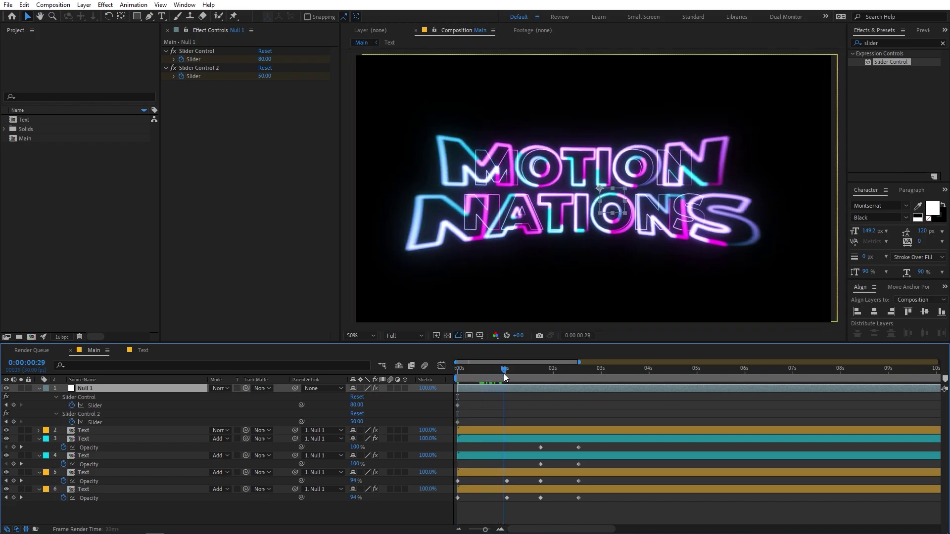
pyautogui.click(264, 59)
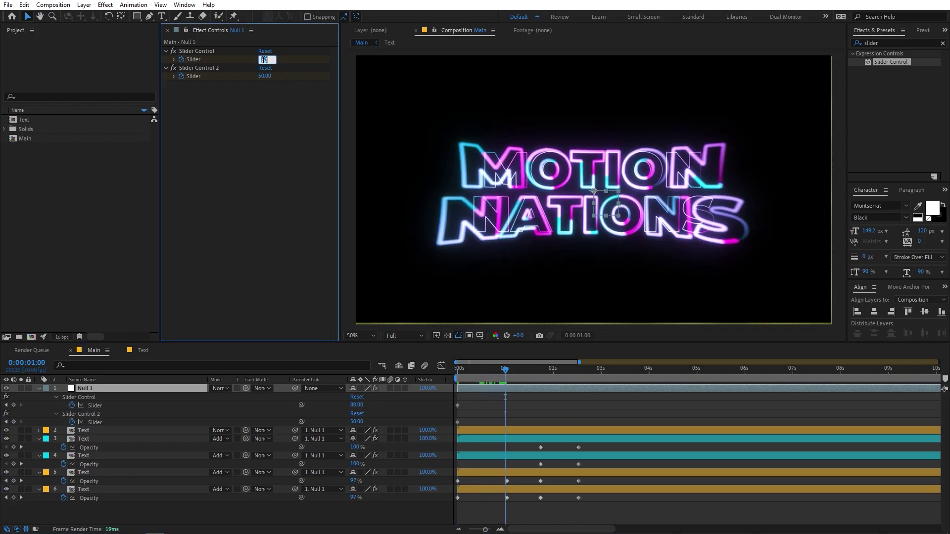
pyautogui.write('00')
pyautogui.press('Return')
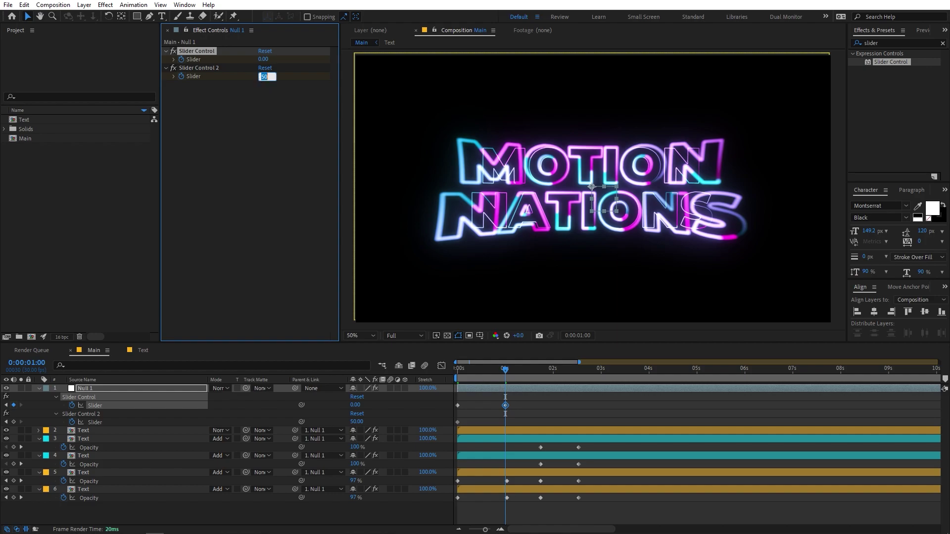
pyautogui.press('Return')
pyautogui.press('space')
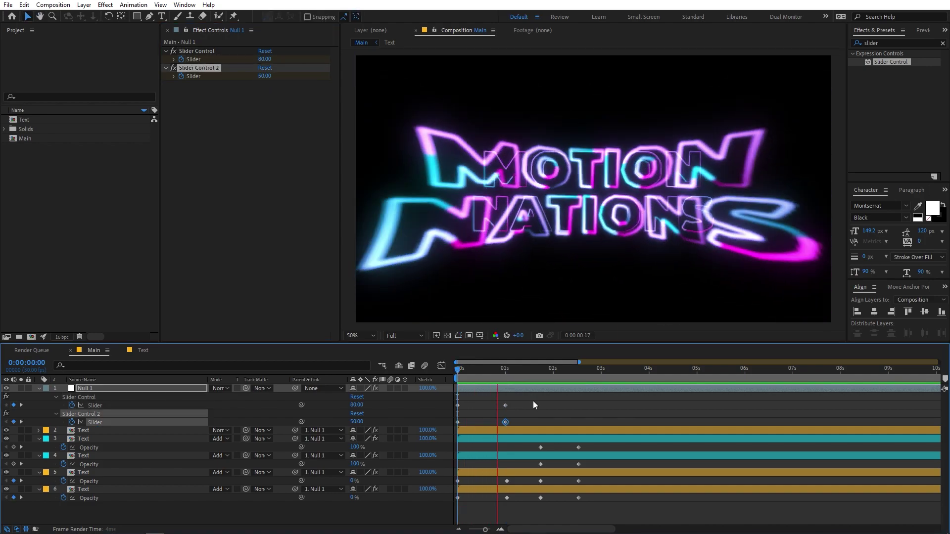
pyautogui.press('space')
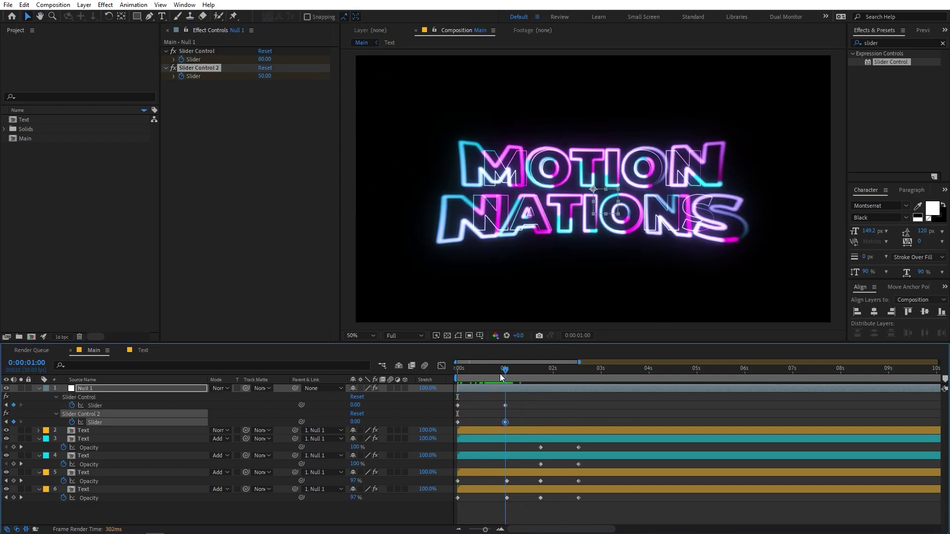
# Retime the solid Text layer's Linear Wipe Transition Completion keyframes to about 0.5 s and 1.9 s, and preview the reveal.
pyautogui.moveTo(501, 377); pyautogui.dragTo(489, 375)
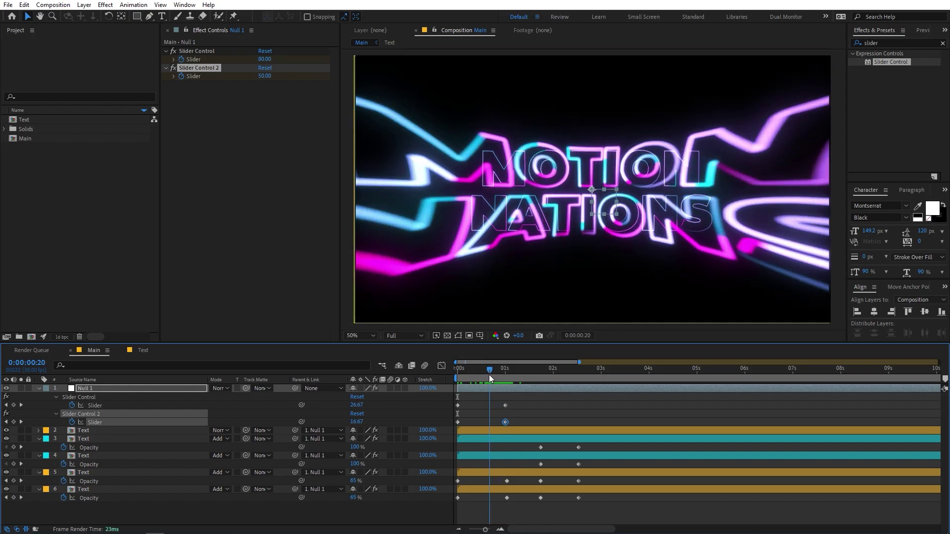
pyautogui.click(114, 436)
pyautogui.click(112, 432)
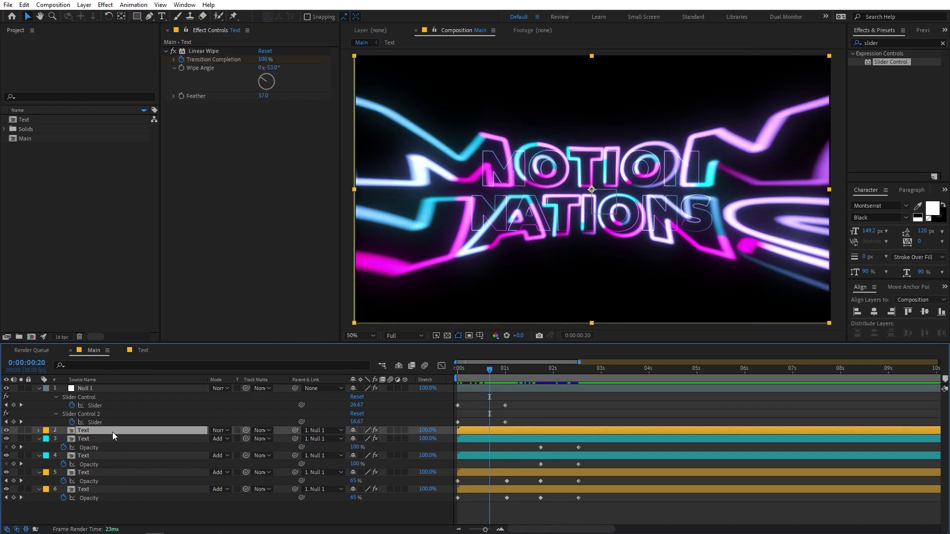
pyautogui.press('u')
pyautogui.click(545, 447)
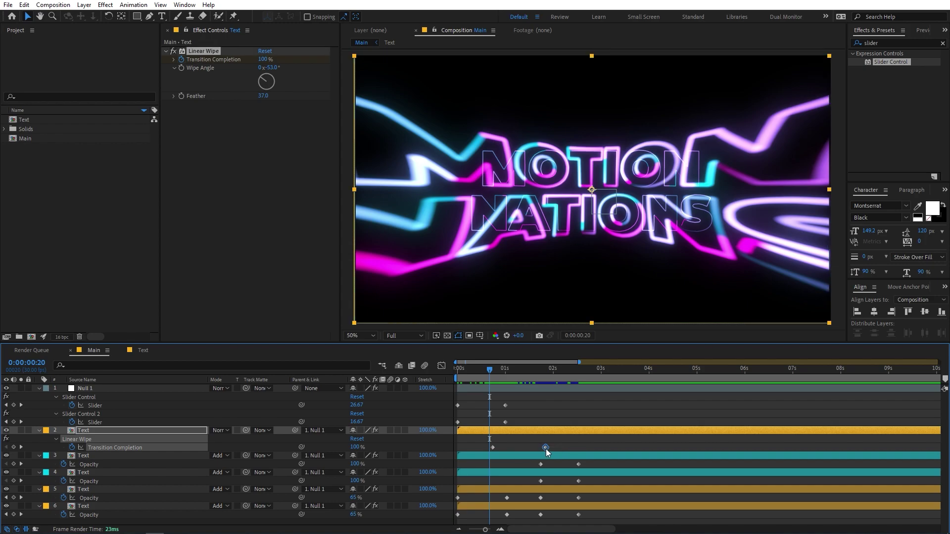
pyautogui.moveTo(555, 443); pyautogui.dragTo(486, 448)
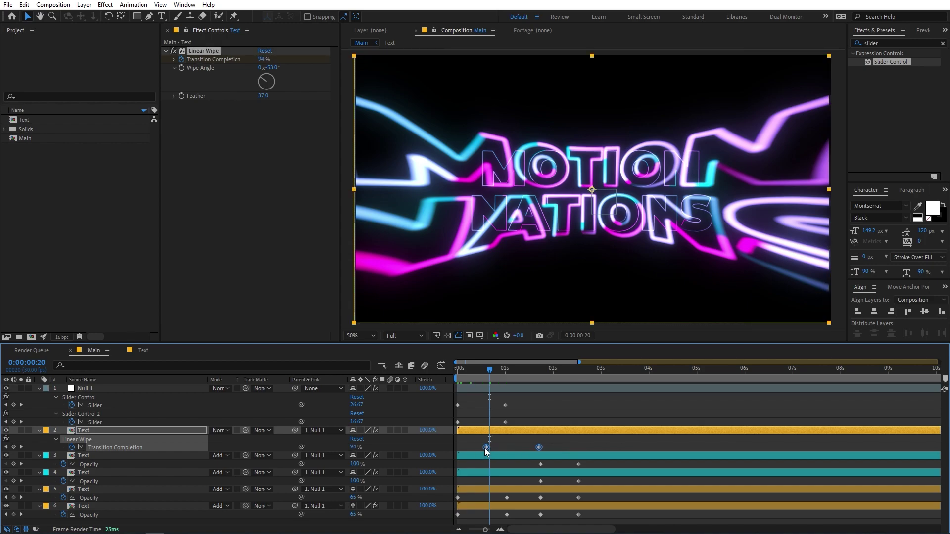
pyautogui.press('space')
pyautogui.press('space')
pyautogui.press('space')
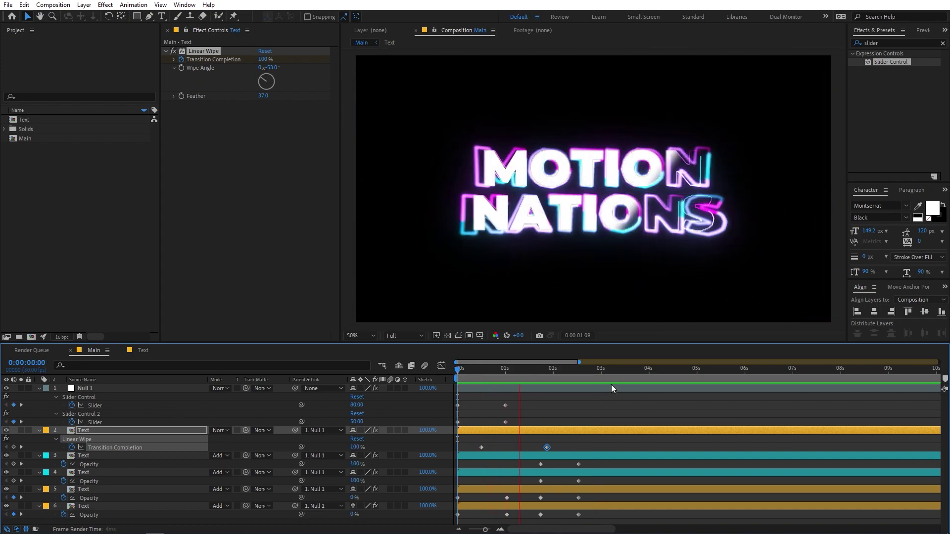
# Apply the Glow effect to the solid Text layer with the Linear Wipe, viewing the frame at 0:00:01:08.
pyautogui.moveTo(566, 373); pyautogui.dragTo(518, 378)
pyautogui.click(890, 45)
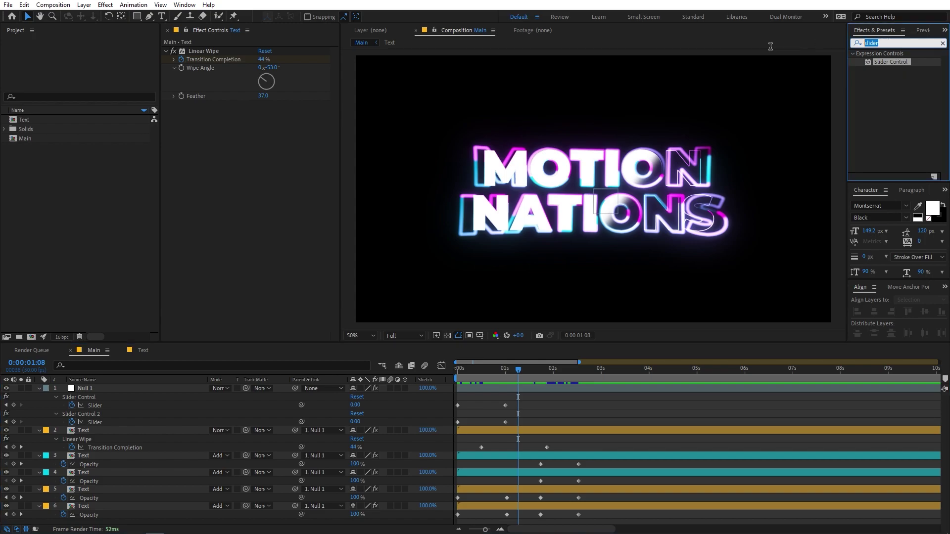
pyautogui.write('glow')
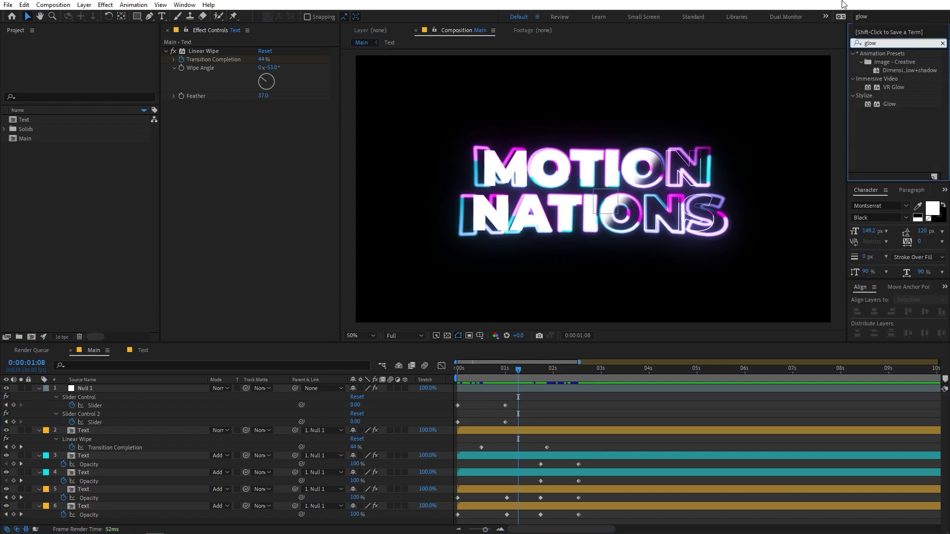
pyautogui.click(884, 105)
pyautogui.moveTo(201, 290); pyautogui.dragTo(124, 429)
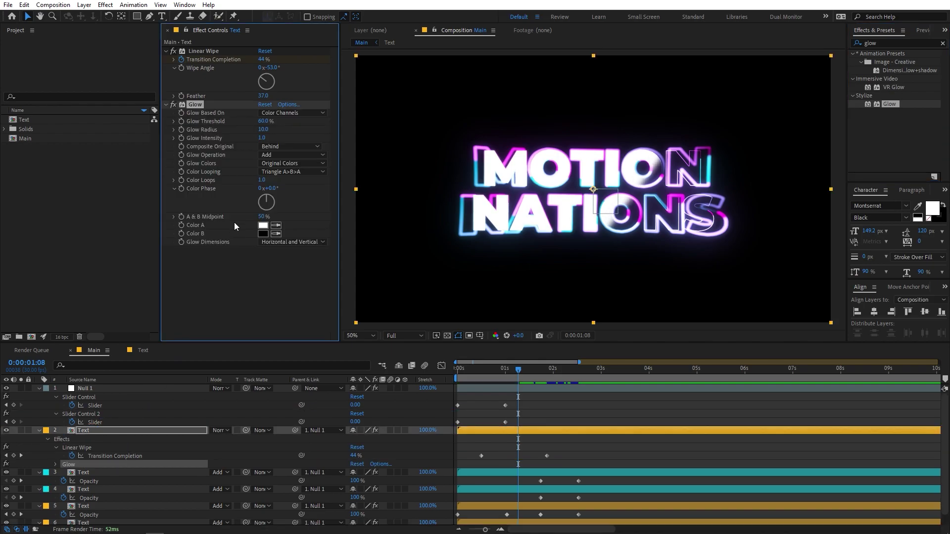
# Set the solid Text layer's Glow Radius to 91 and Glow Intensity to 0.2, change its blending mode to Screen, and preview.
pyautogui.moveTo(267, 129); pyautogui.dragTo(227, 139)
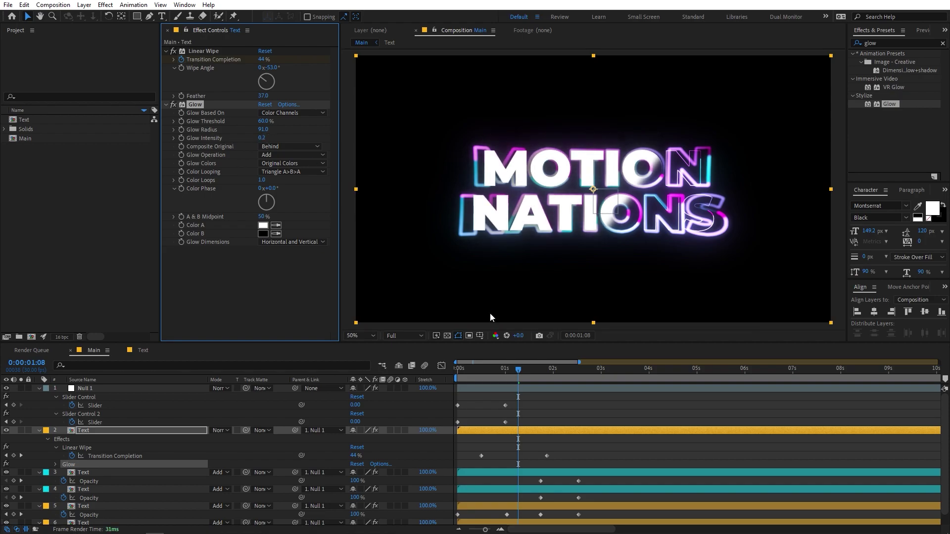
pyautogui.moveTo(512, 376); pyautogui.dragTo(548, 374)
pyautogui.click(220, 432)
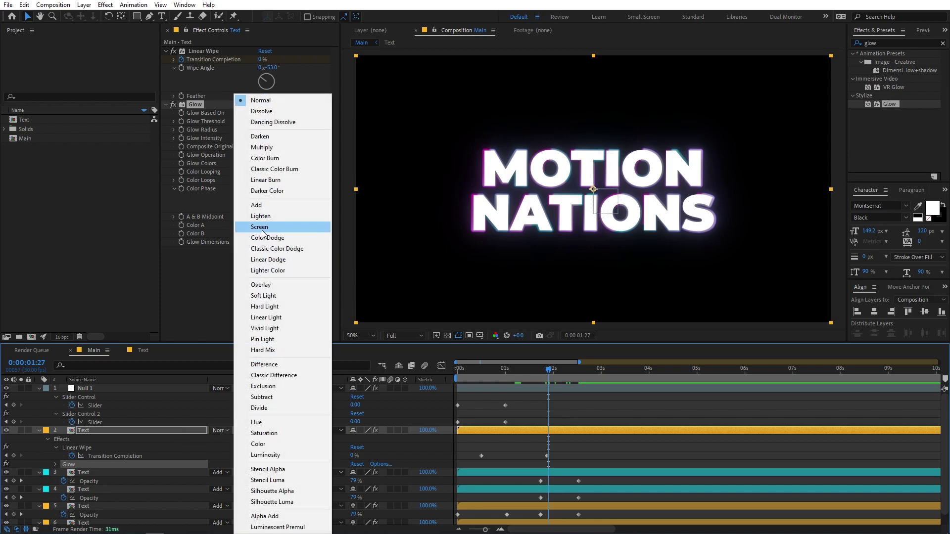
pyautogui.click(257, 226)
pyautogui.press('space')
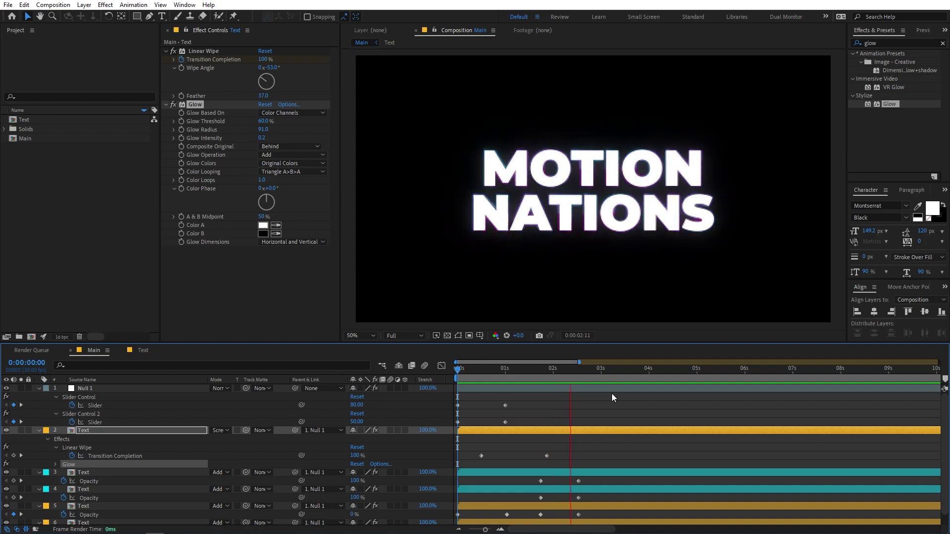
pyautogui.click(594, 370)
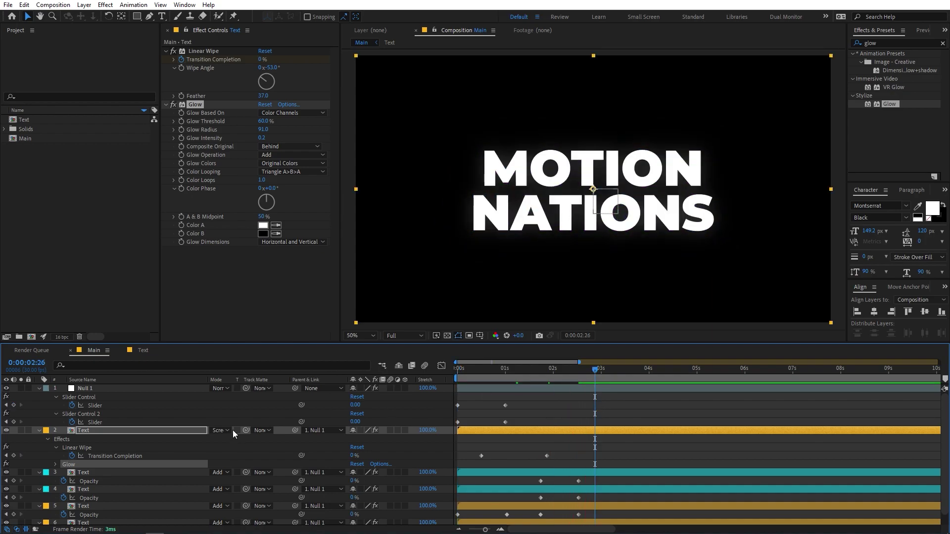
# Duplicate the two warped Vegas Text layers above the solid Text layer, start the copies at about 0.8 s, and preview.
pyautogui.click(87, 473)
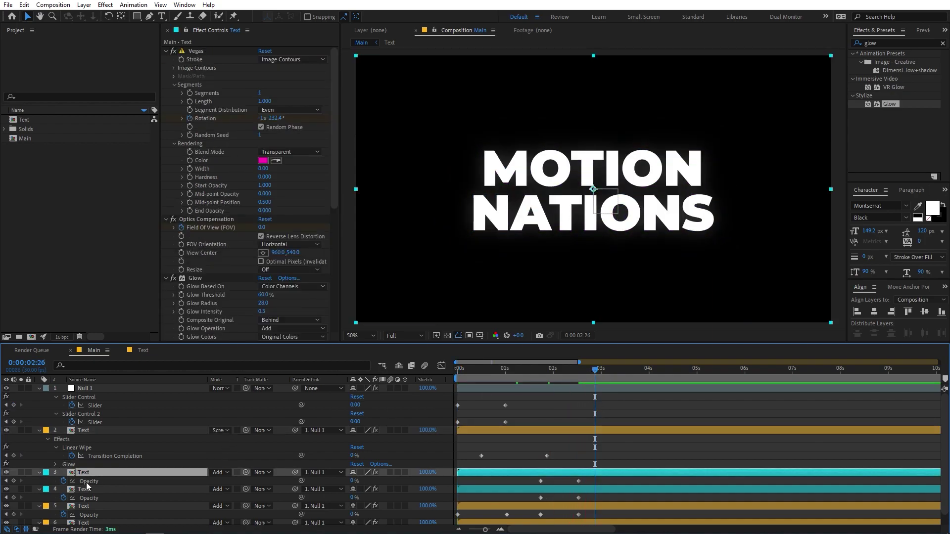
pyautogui.keyDown('ctrl'); pyautogui.click(91, 488); pyautogui.keyUp('ctrl')
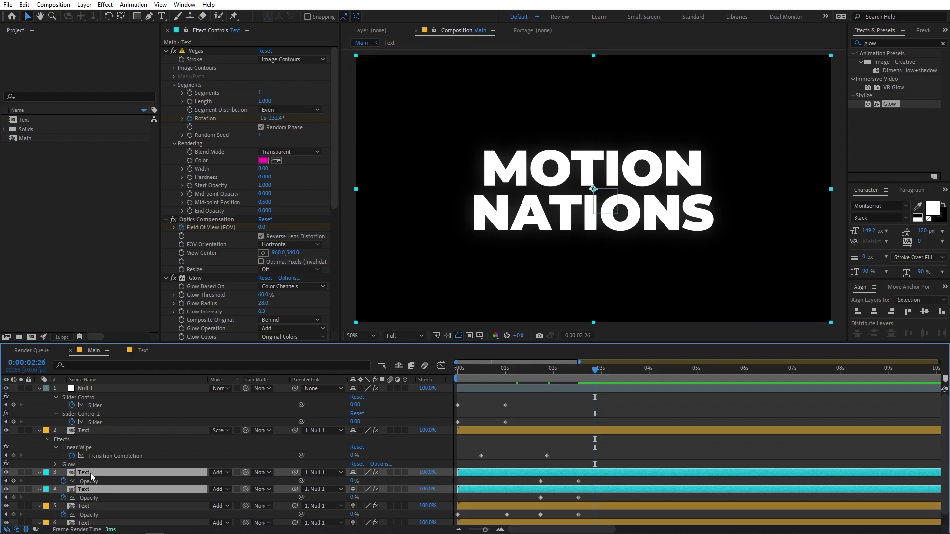
pyautogui.moveTo(94, 472); pyautogui.dragTo(104, 423)
pyautogui.moveTo(479, 438); pyautogui.dragTo(491, 438)
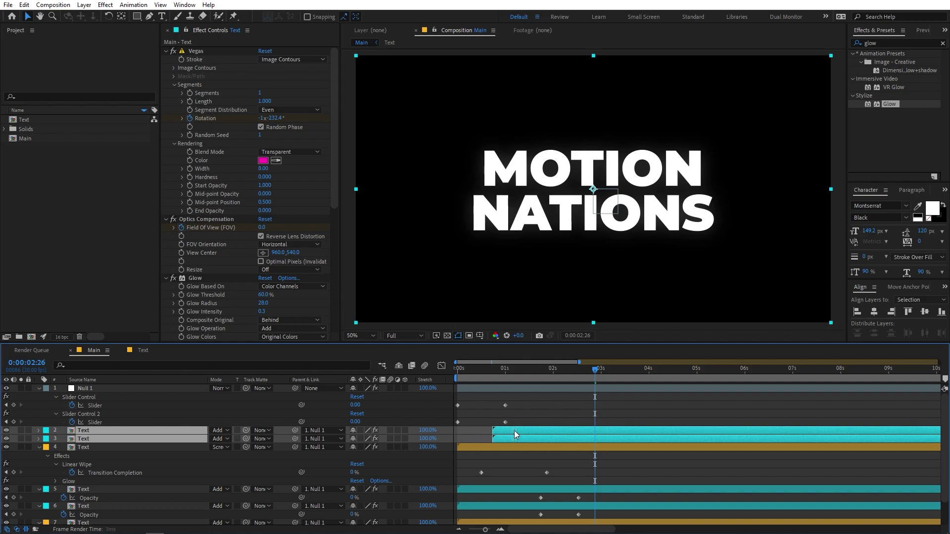
pyautogui.press('space')
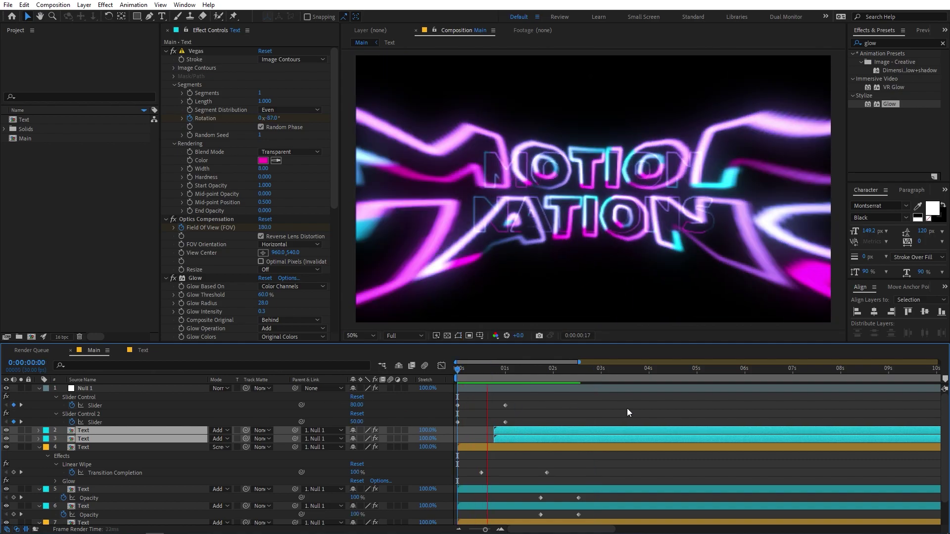
# Shift the two duplicated stroke layers to start at about 0.5 s, with the upper one slightly earlier, and preview the animation.
pyautogui.moveTo(503, 375); pyautogui.dragTo(481, 376)
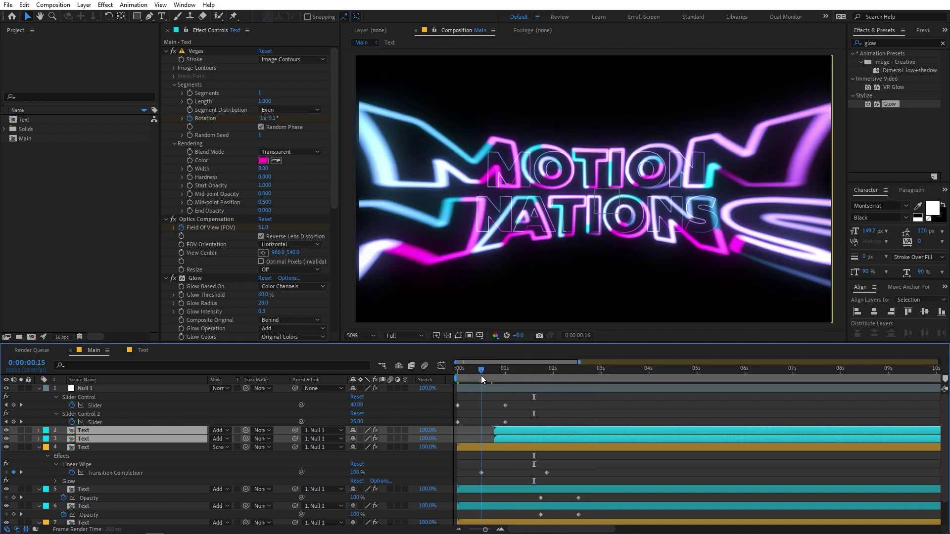
pyautogui.moveTo(509, 435)
pyautogui.mouseDown()
pyautogui.moveTo(499, 435)
pyautogui.moveTo(519, 435)
pyautogui.mouseUp()
pyautogui.click(521, 432)
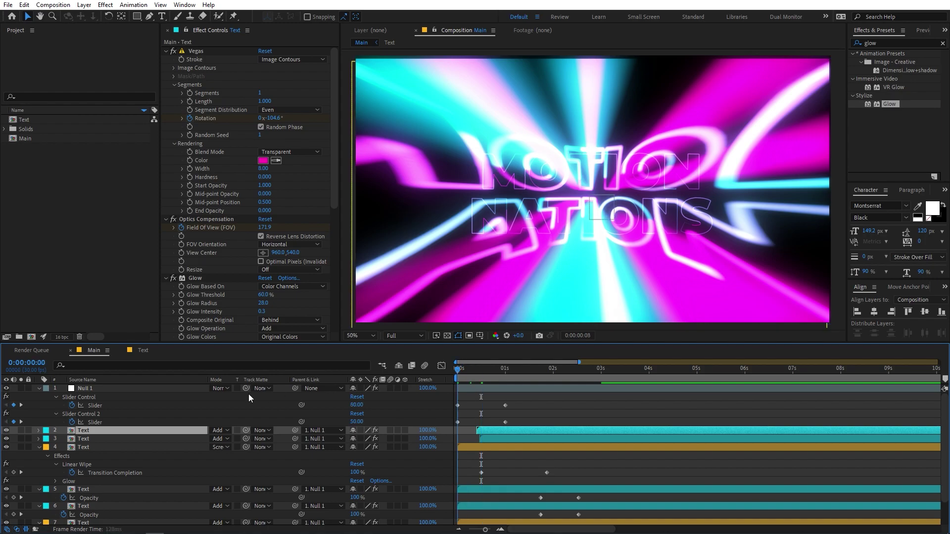
pyautogui.press('space')
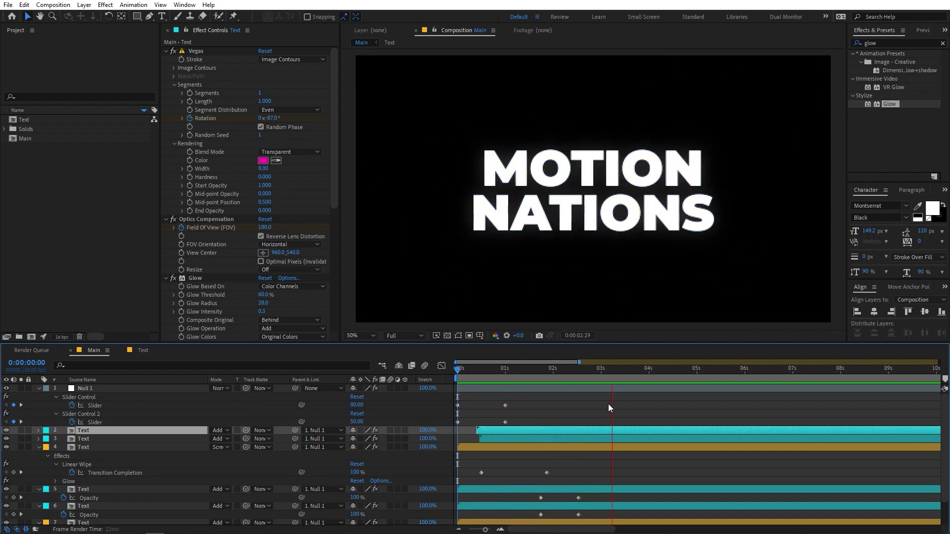
pyautogui.click(624, 399)
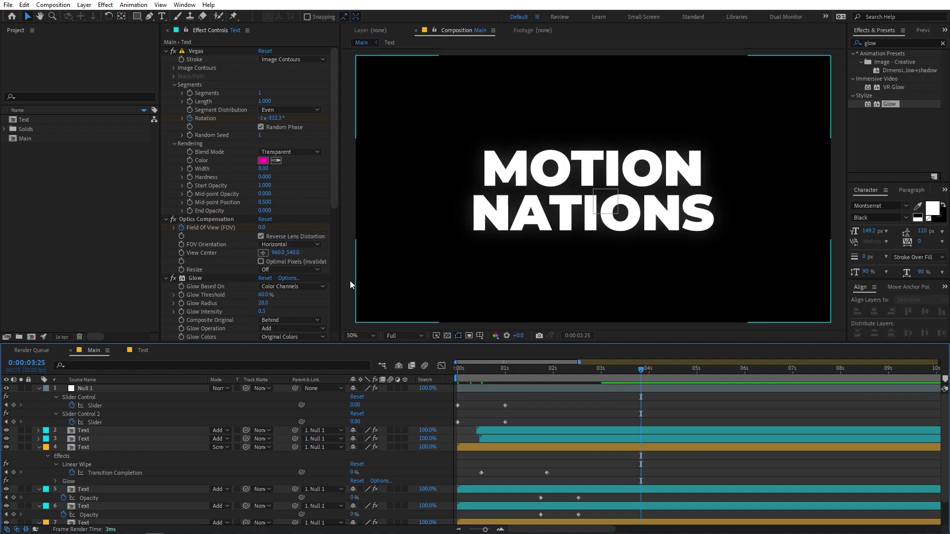
# Replace the title in the Text composition with ANIMATION, center it vertically, and preview it in the Main composition.
pyautogui.click(142, 351)
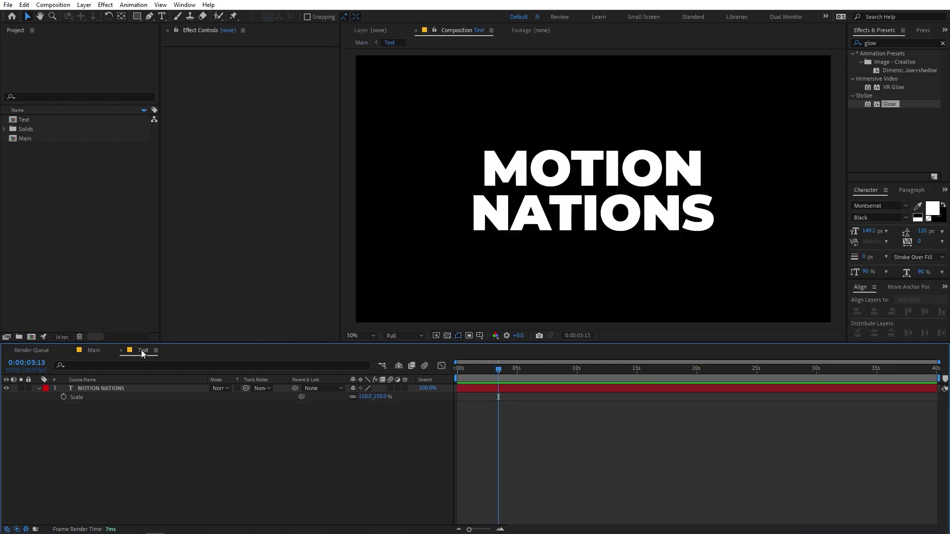
pyautogui.doubleClick(117, 389)
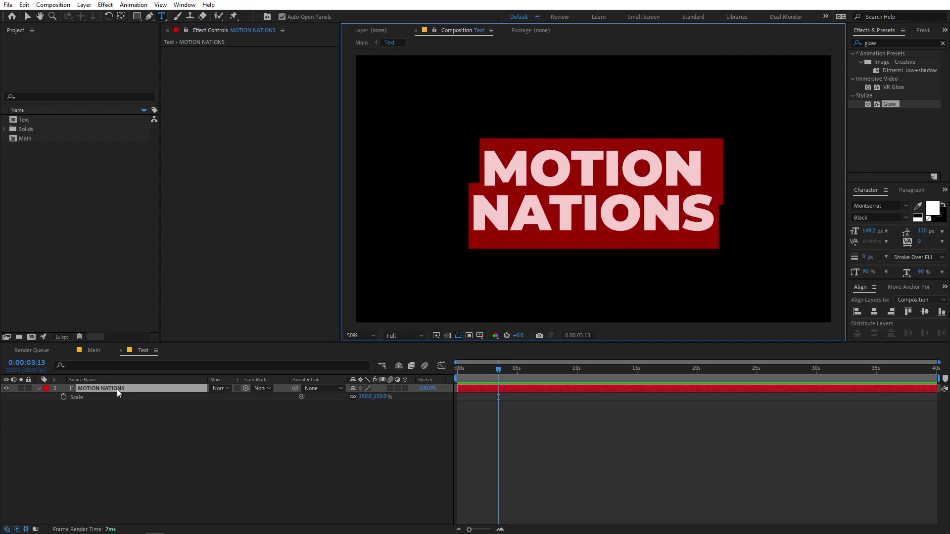
pyautogui.write('ANIMATION')
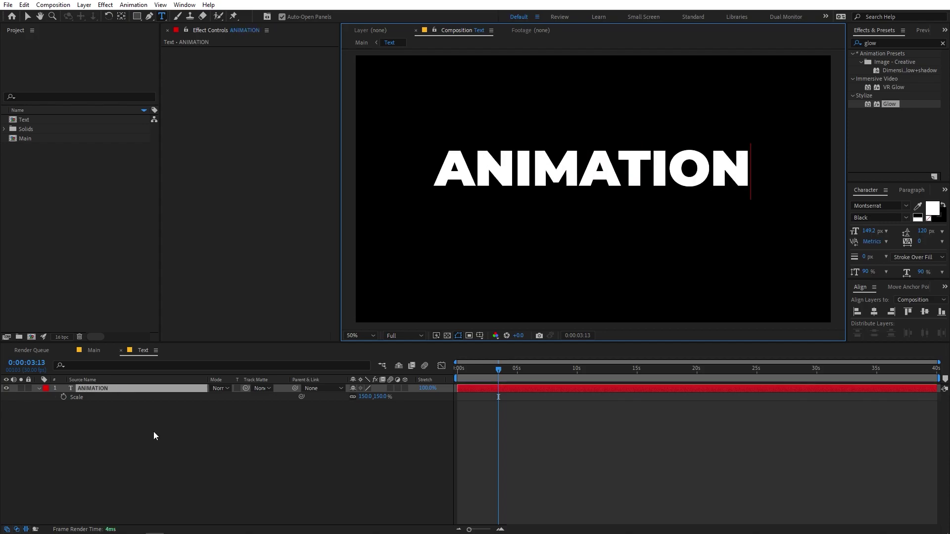
pyautogui.click(925, 312)
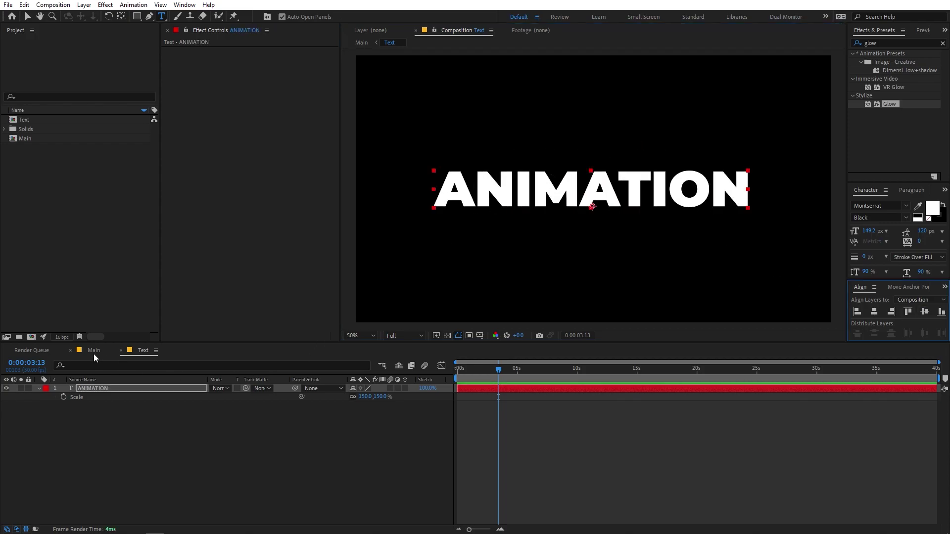
pyautogui.click(94, 351)
pyautogui.press('space')
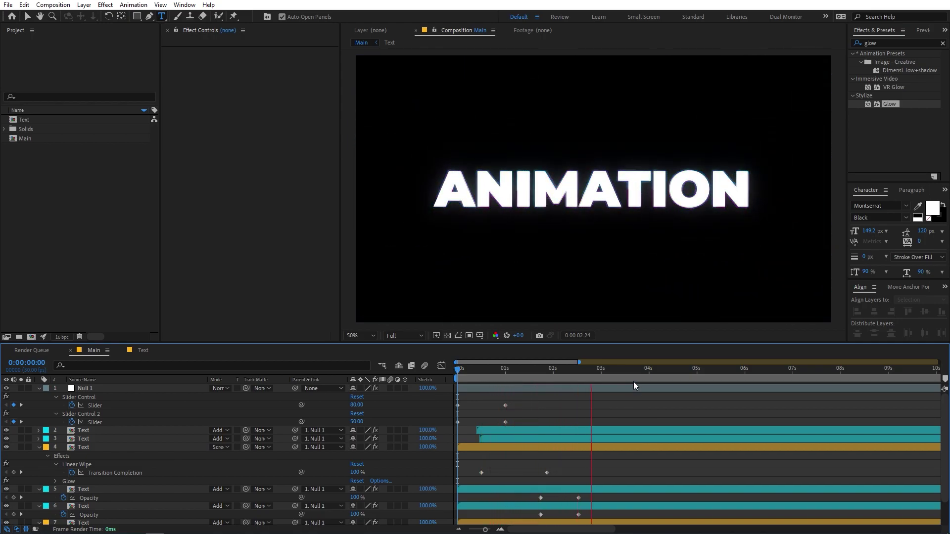
# Set the Vegas color of the bottom Text layer's thin blue outline to yellow FFF600 at 0:00:00:25.
pyautogui.moveTo(577, 375); pyautogui.dragTo(498, 393)
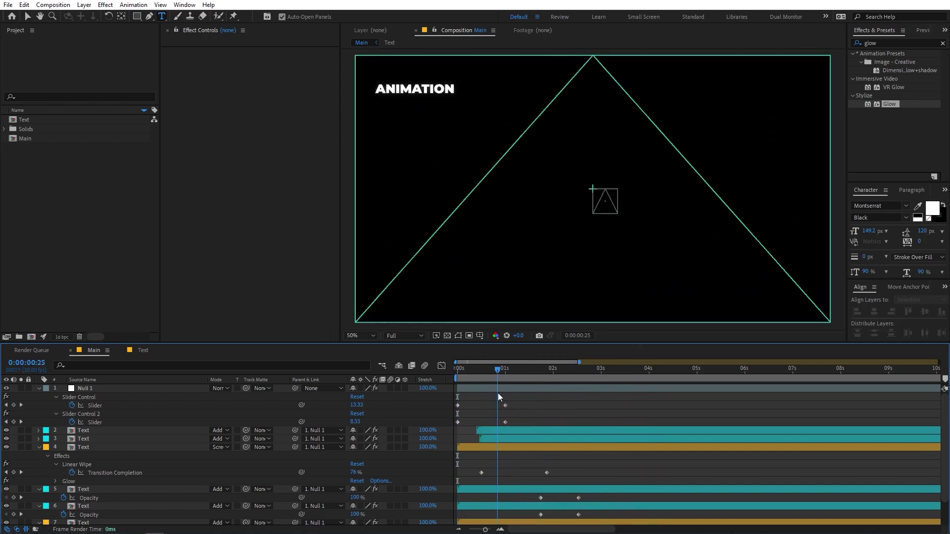
pyautogui.scroll(-2, 506, 466)
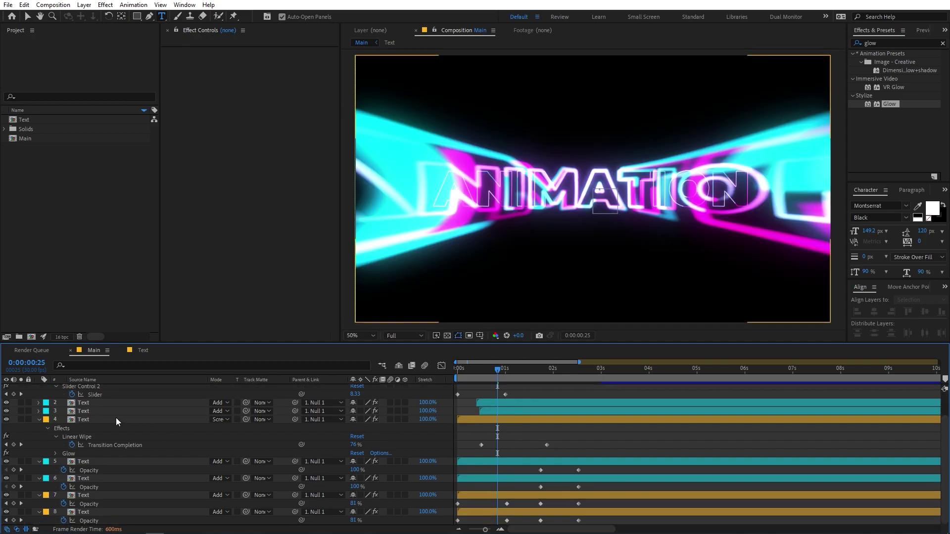
pyautogui.click(105, 515)
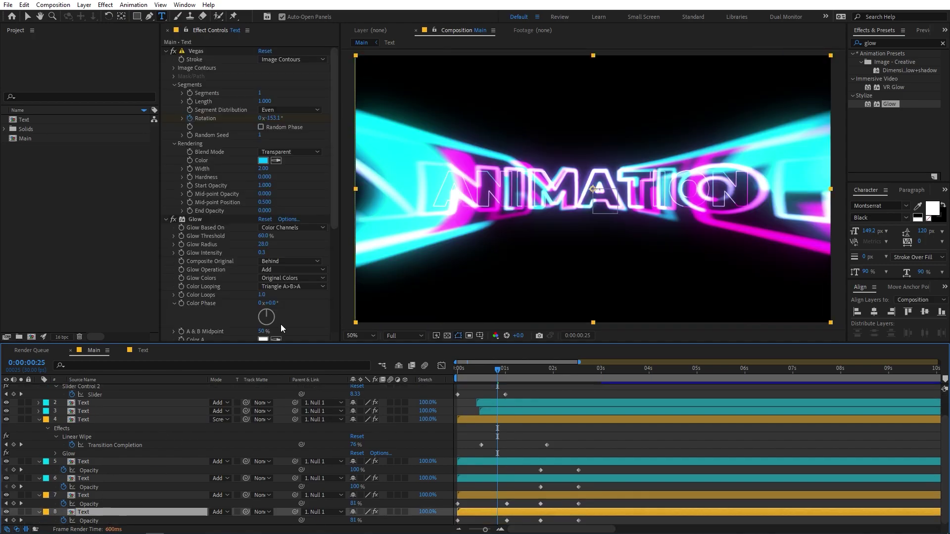
pyautogui.click(263, 160)
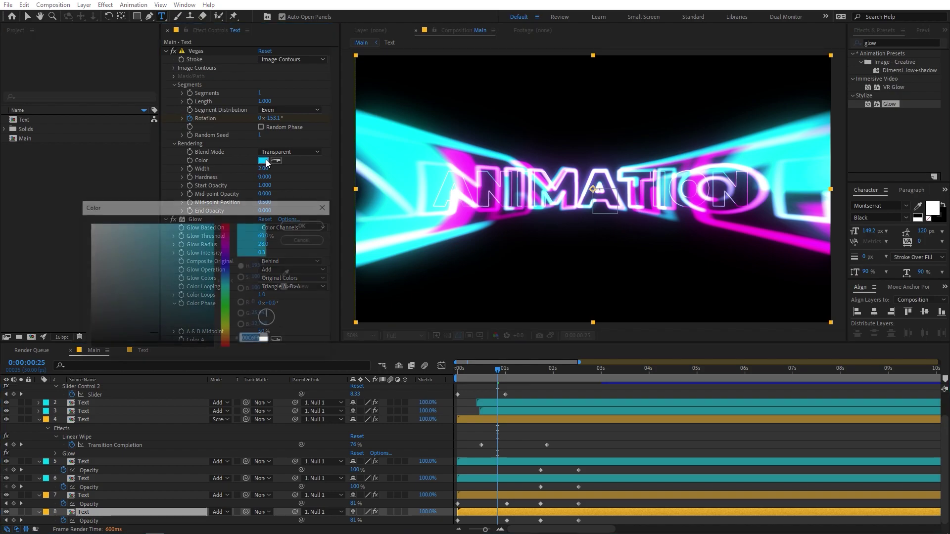
pyautogui.moveTo(227, 347); pyautogui.dragTo(227, 328)
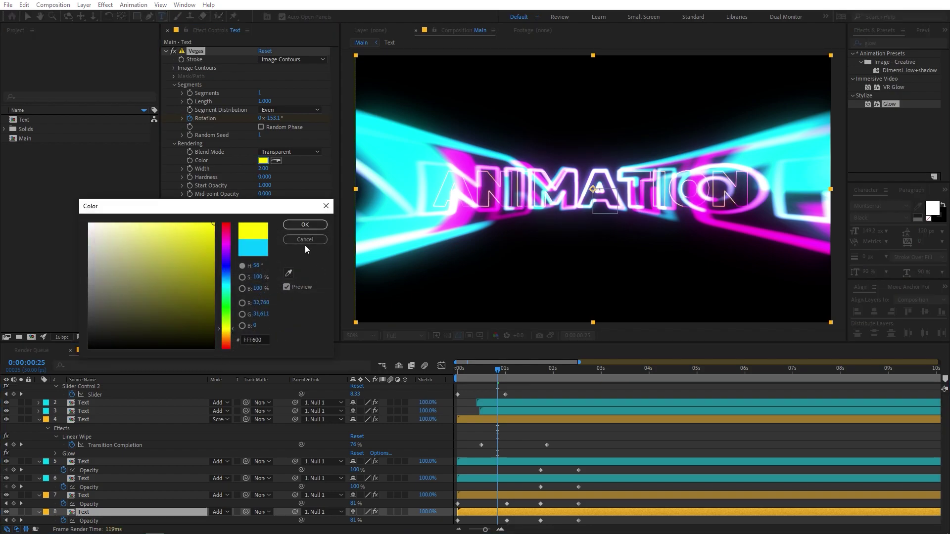
pyautogui.click(305, 226)
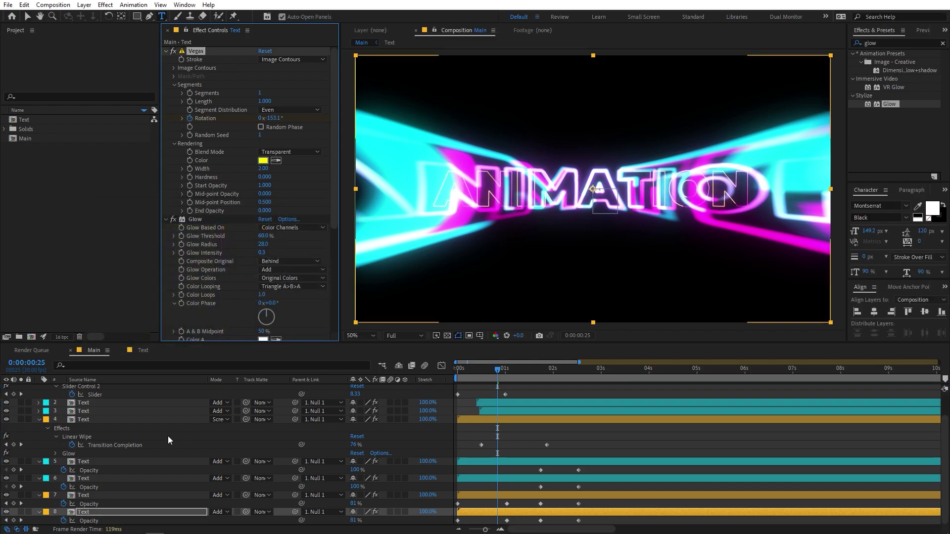
# Recolor the remaining blue Vegas strokes yellow, using FFCC00 on layer 3, and preview from the start.
pyautogui.click(102, 476)
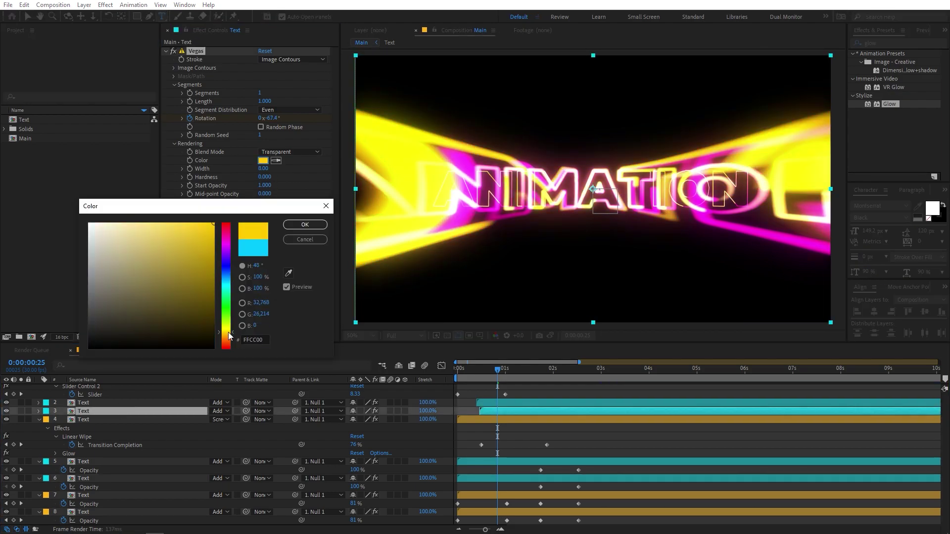
pyautogui.press('Return')
pyautogui.click(453, 373)
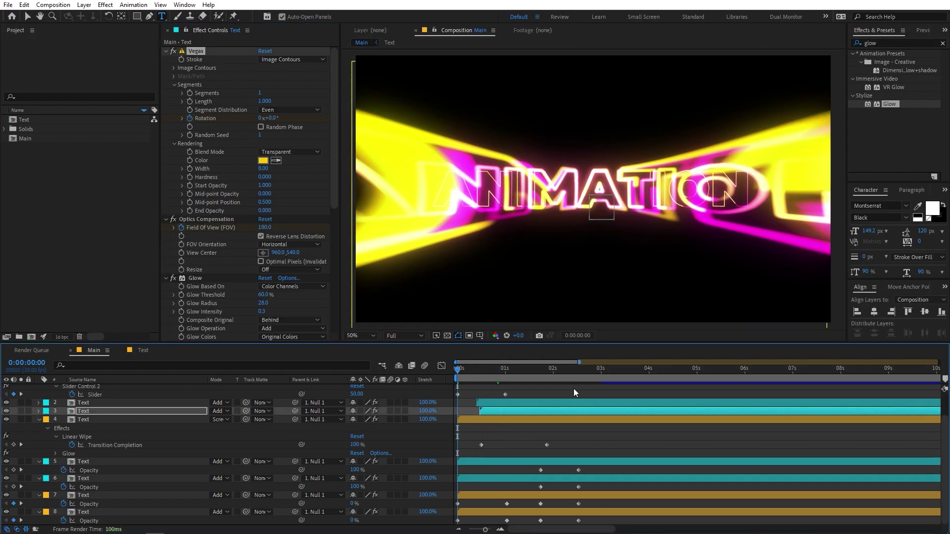
pyautogui.press('space')
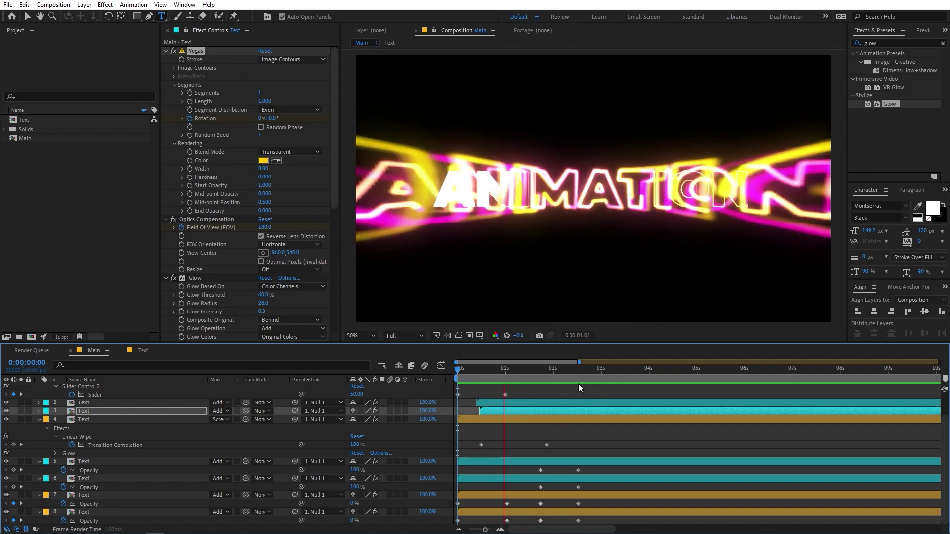
pyautogui.press('space')
# Check the Text composition, end Main's work area at about 0:00:03:12, and preview the finished title from the start.
pyautogui.doubleClick(497, 302)
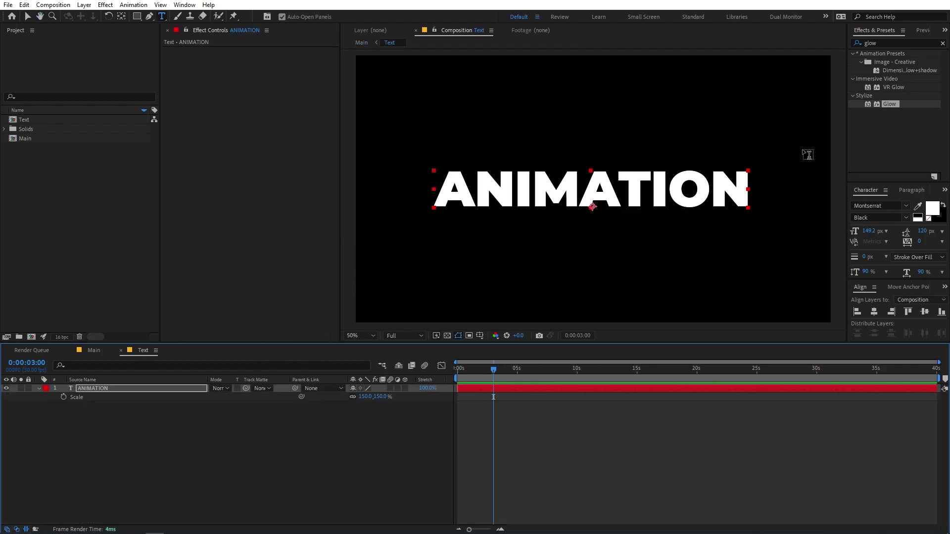
pyautogui.click(108, 350)
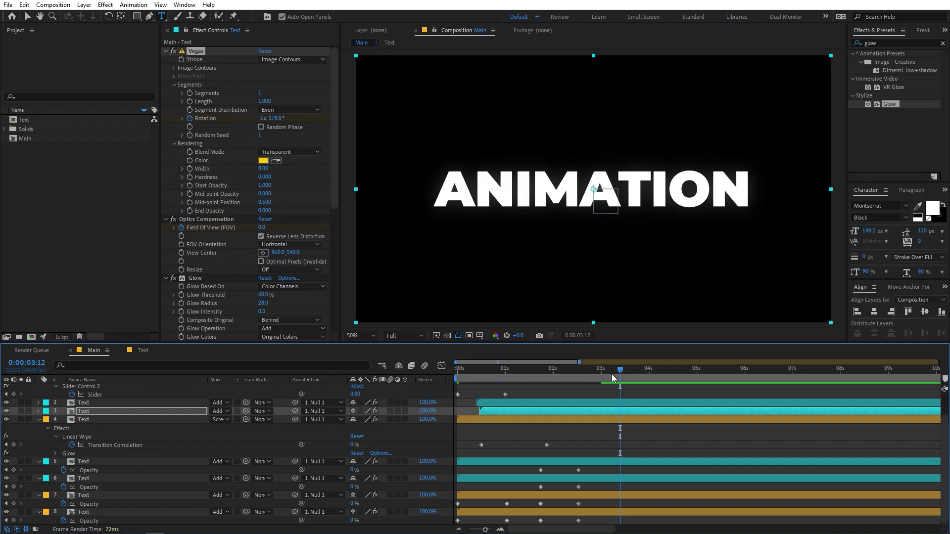
pyautogui.press('n')
pyautogui.press('Home')
pyautogui.press('space')
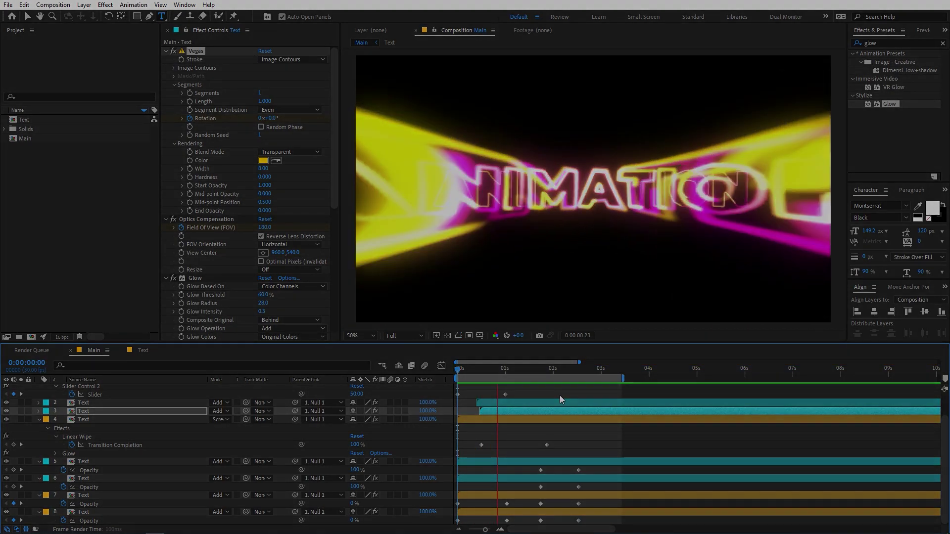